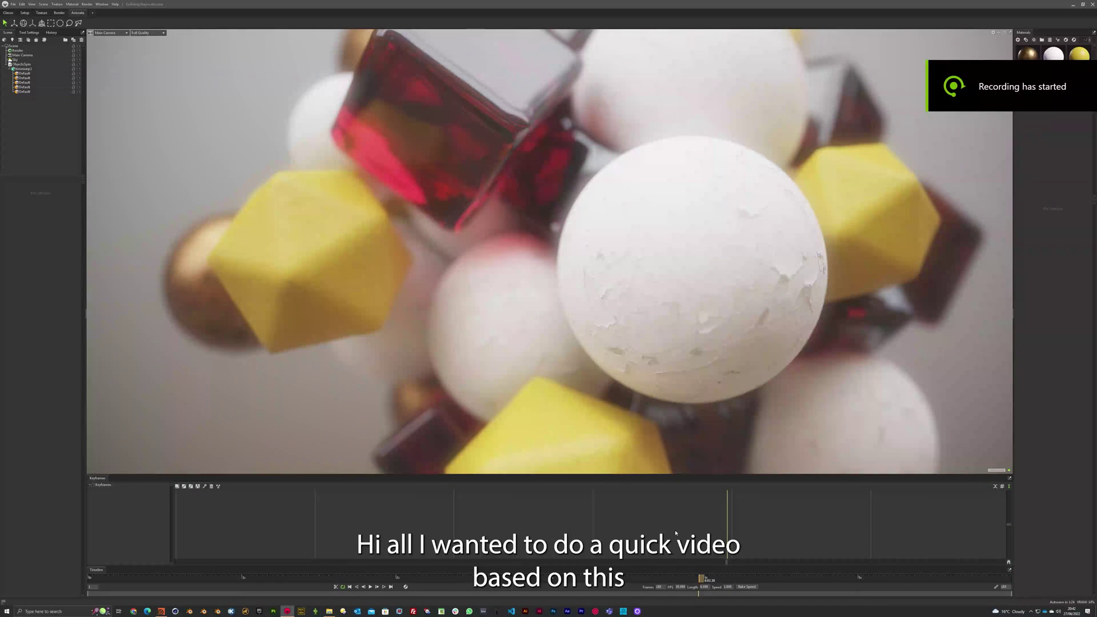
Review the finished render animation, then minimize the render preview to reveal the empty Houdini scene.
drag(698, 579, 218, 573)
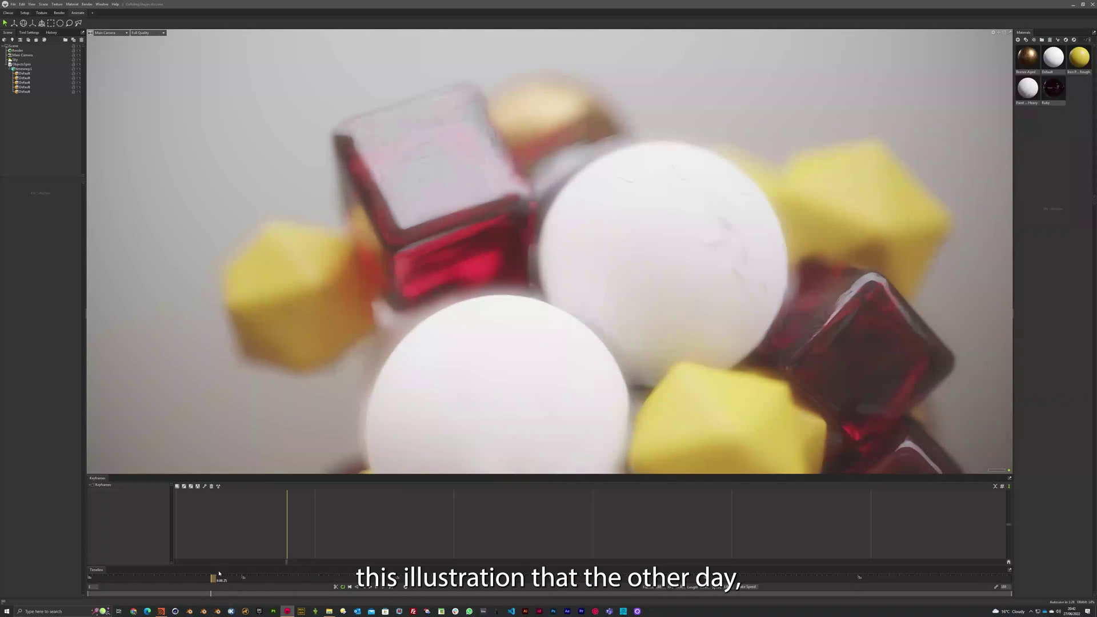
key(space)
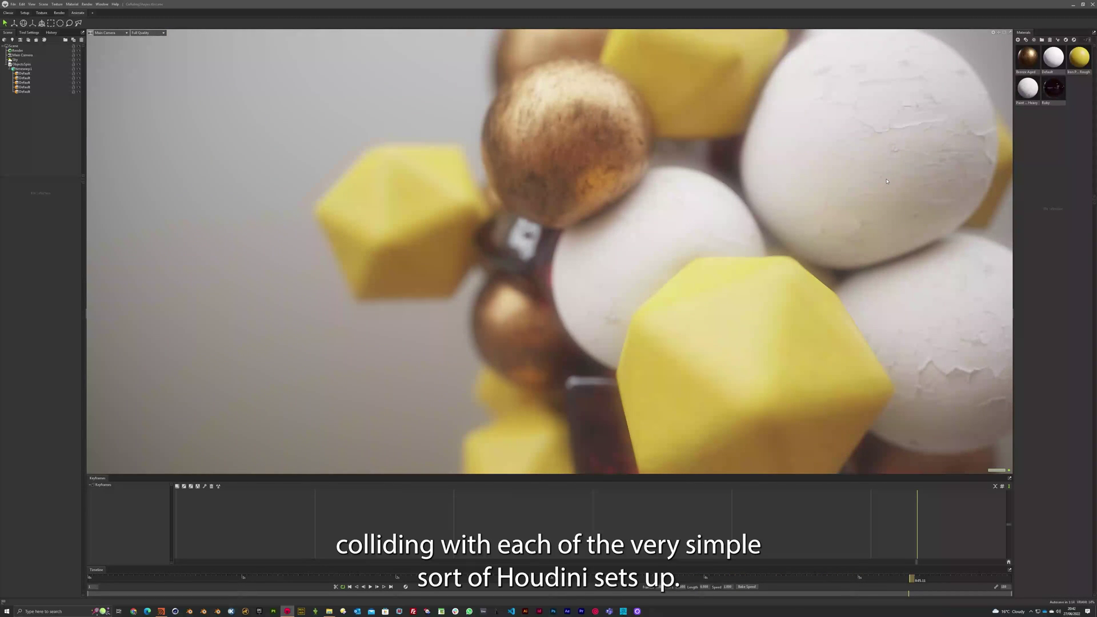
click(1074, 4)
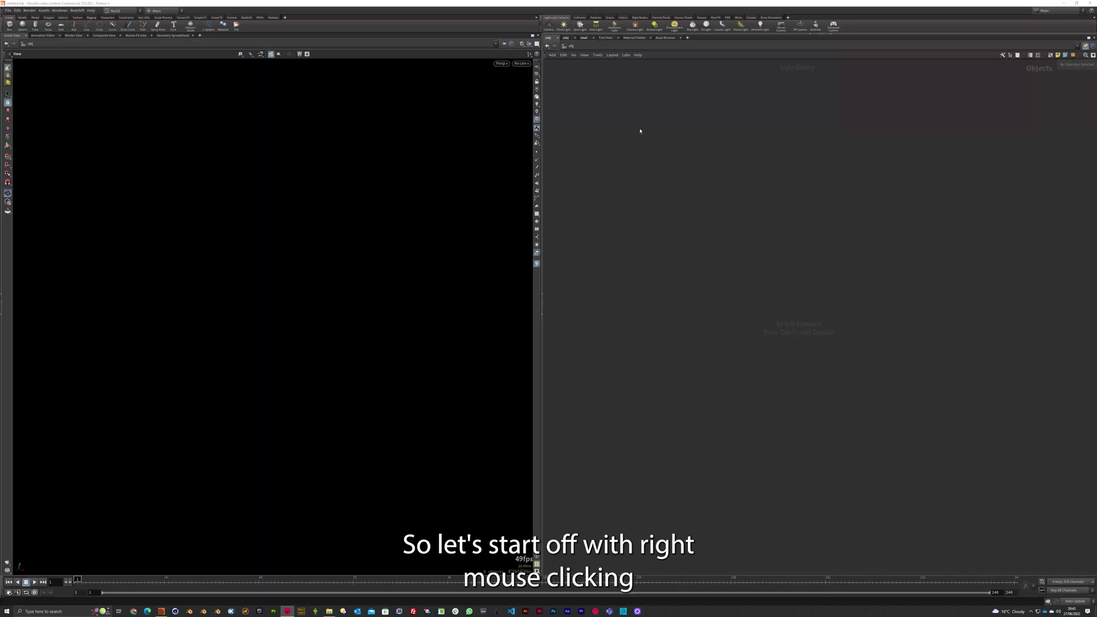
Add a Geometry object named geo1 to the object-level network.
right_click(640, 130)
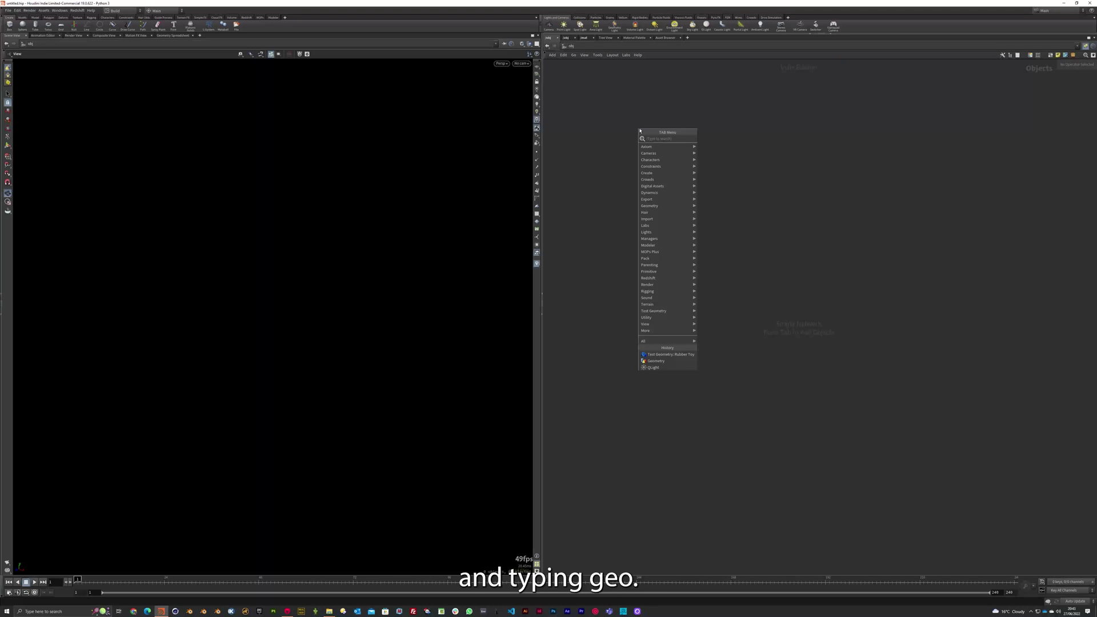
text(geo)
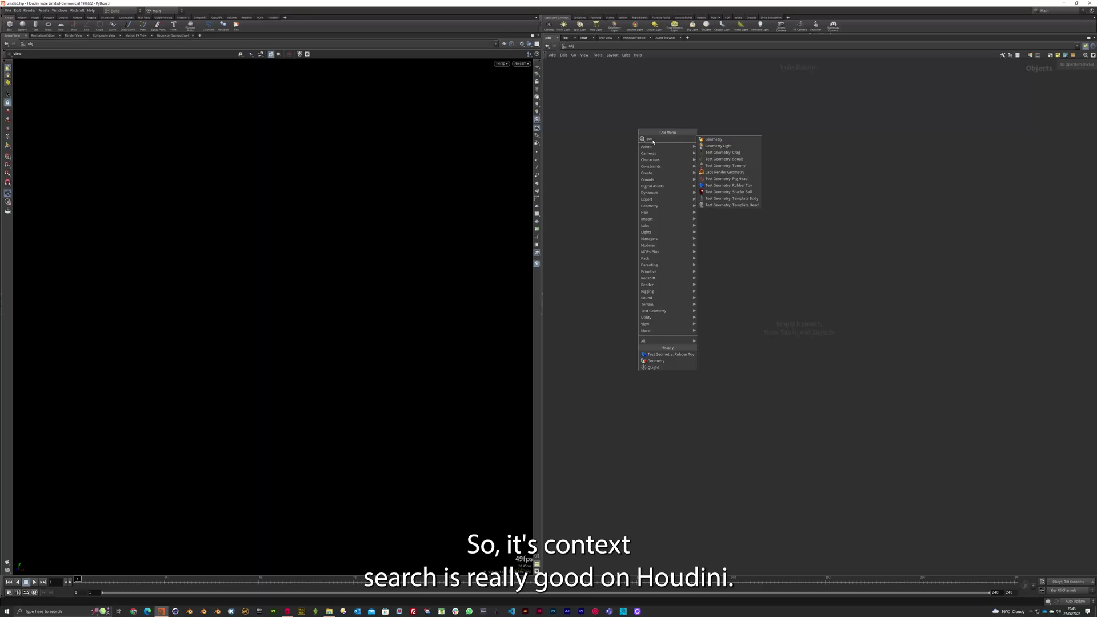
click(721, 141)
click(694, 157)
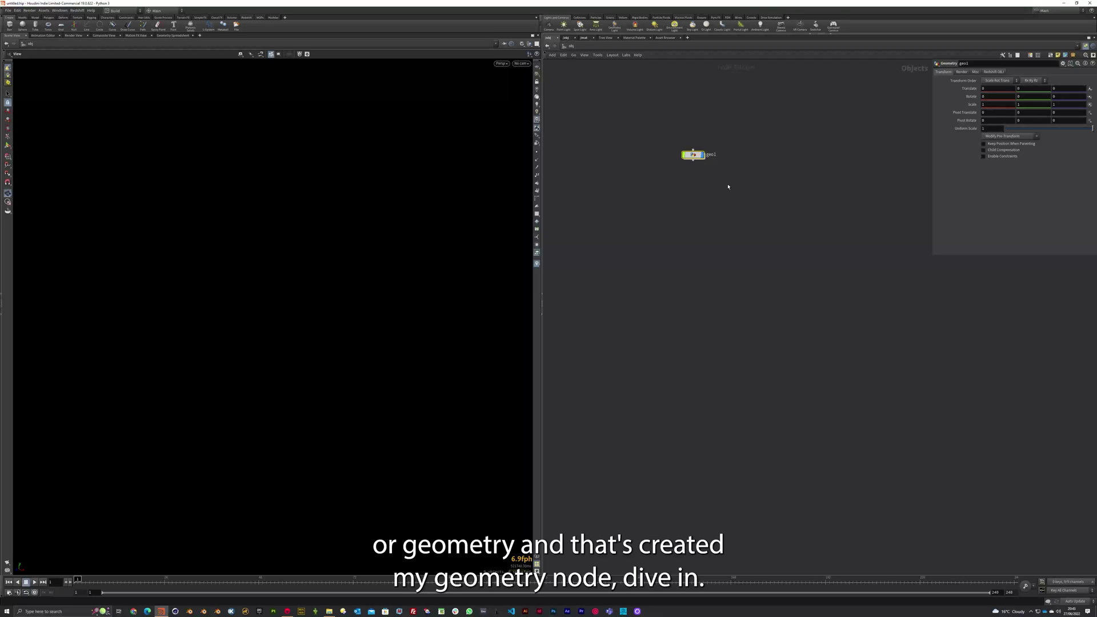
Inside geo1, add a Sphere (Create) node, sphere1, producing a 0.5-radius polygon sphere.
double_click(694, 154)
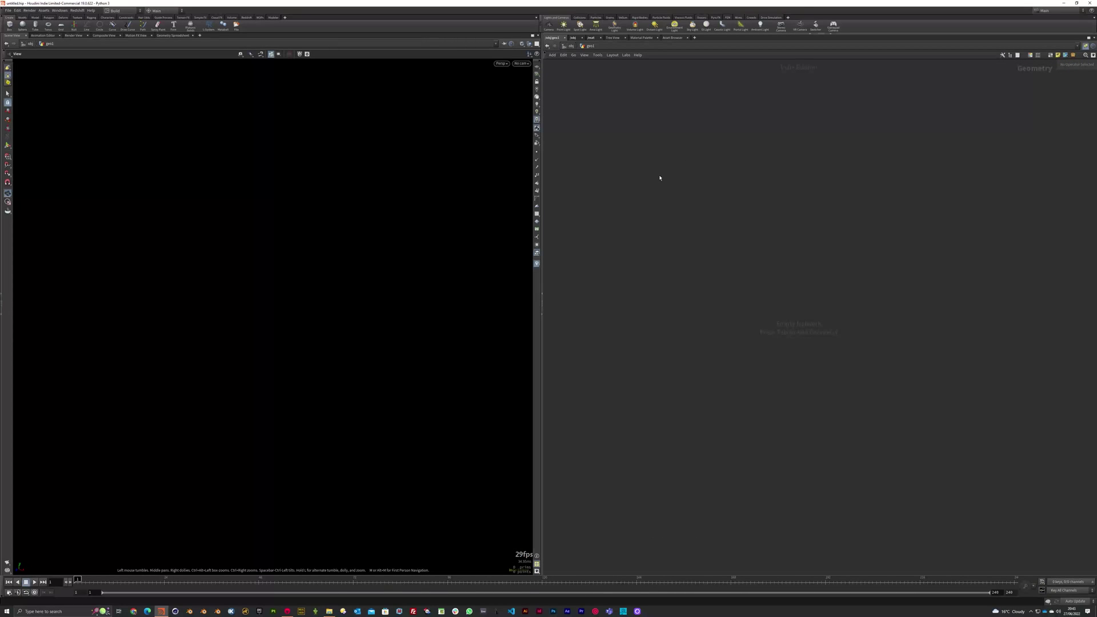
key(Tab)
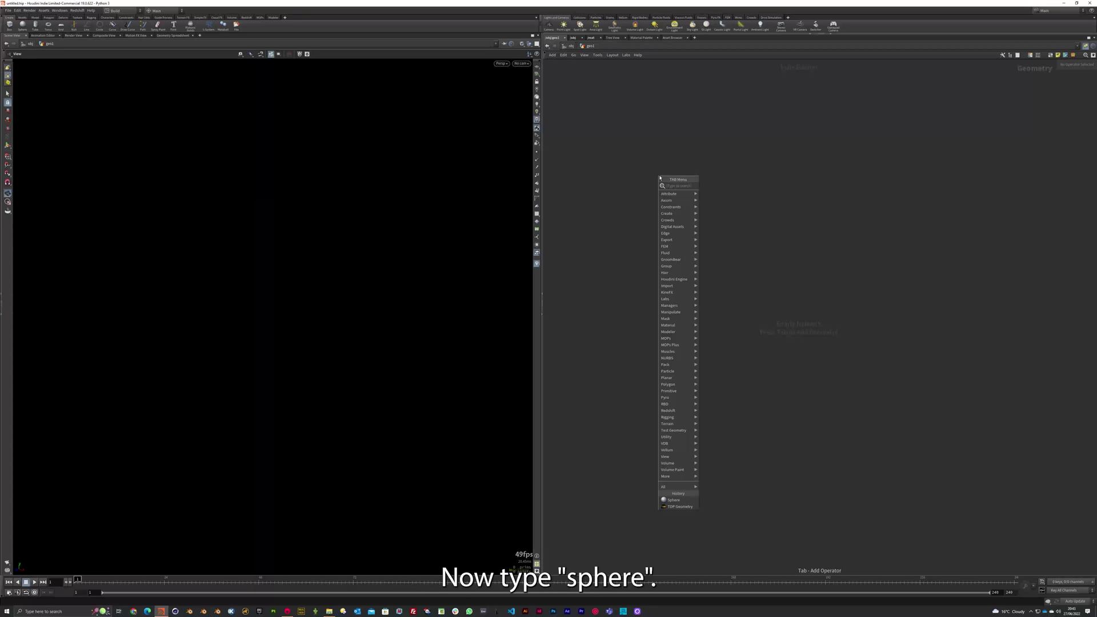
text(sphere)
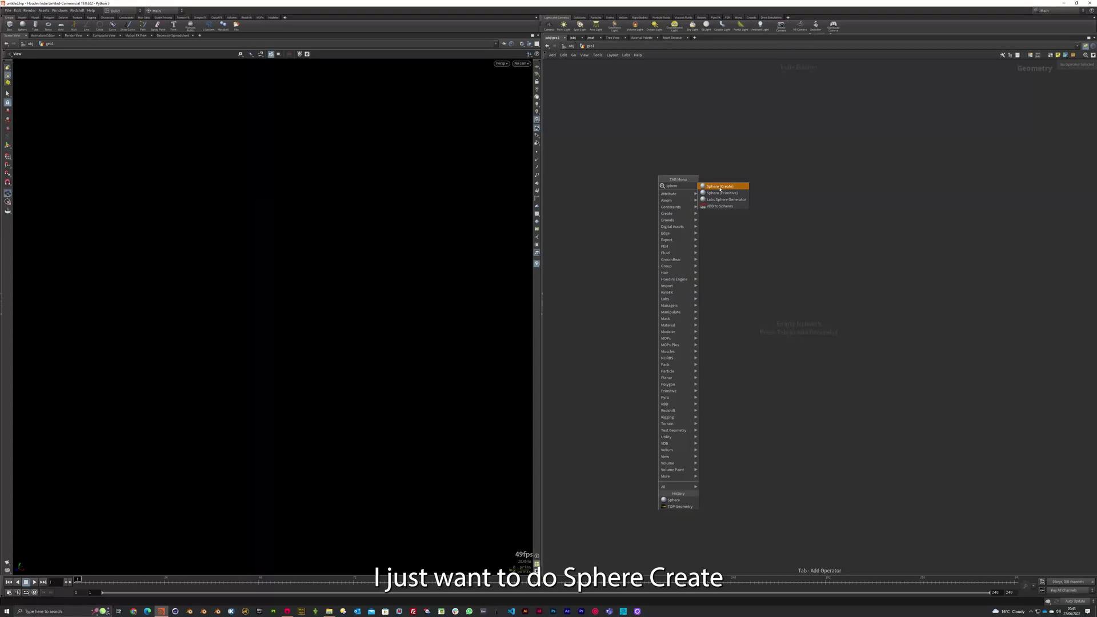
click(720, 187)
click(760, 137)
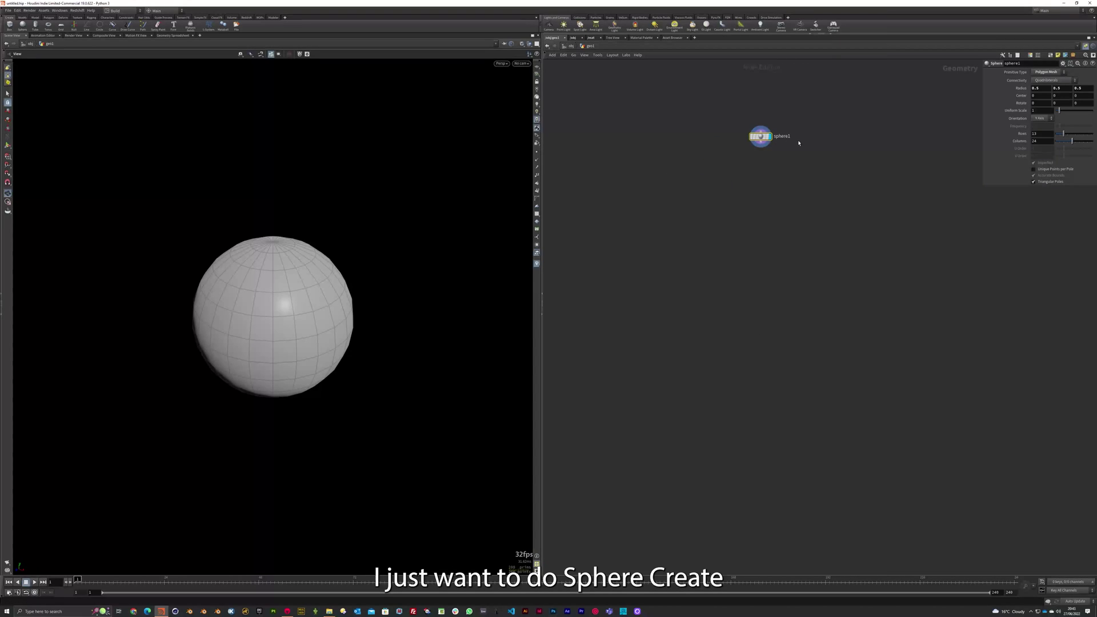
drag(760, 137, 794, 143)
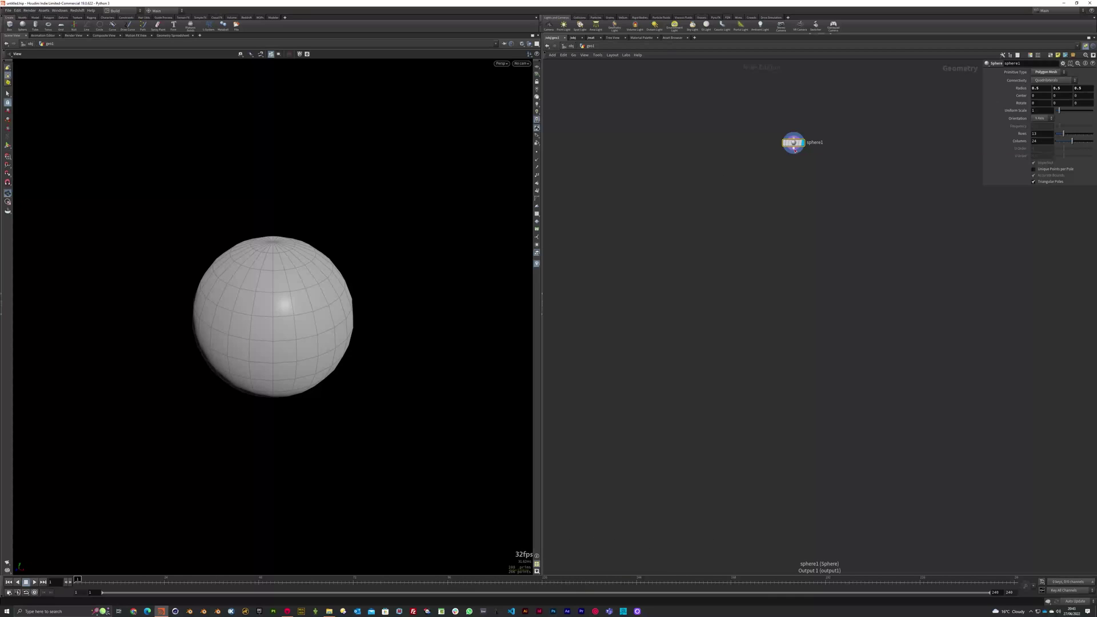
mouse_move(793, 146)
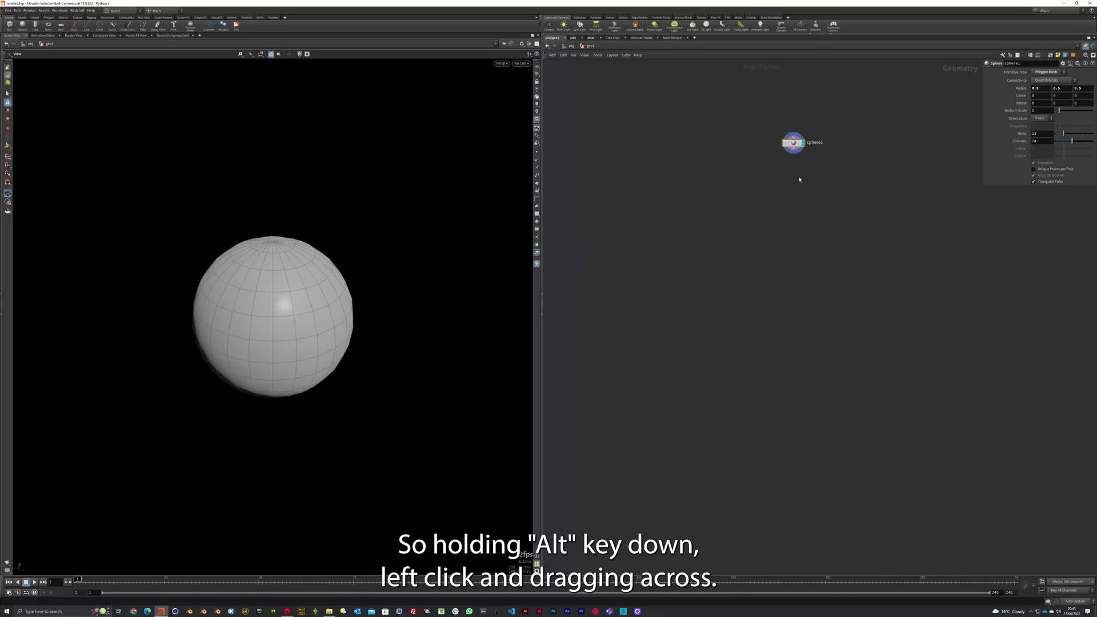
Duplicate sphere1 to the left and rename the original node Vol.
alt+drag(794, 143, 699, 143)
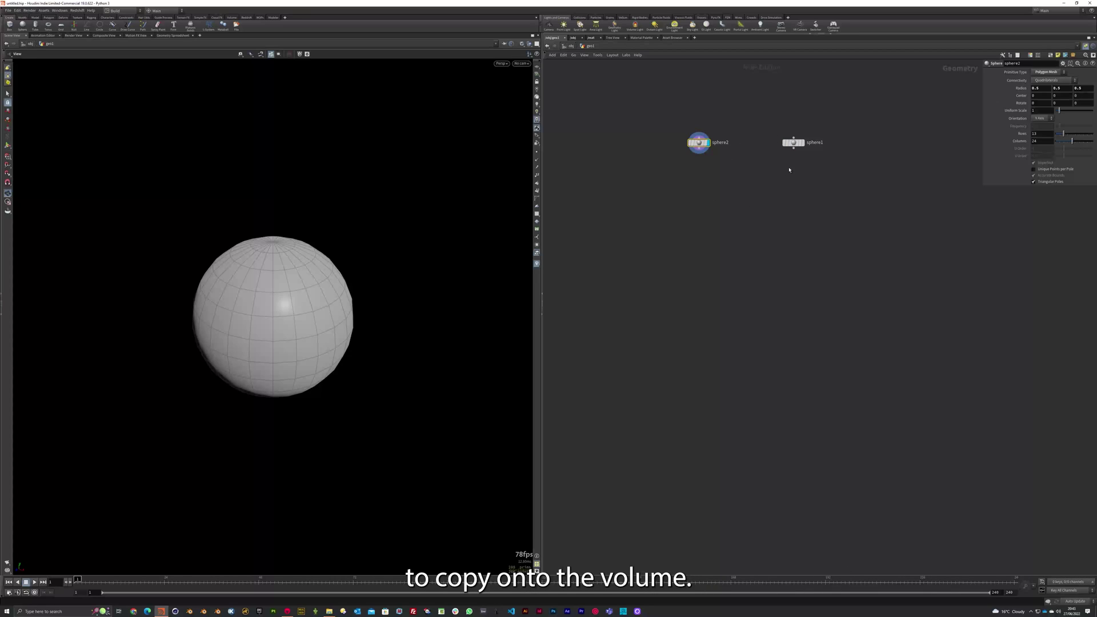
double_click(815, 142)
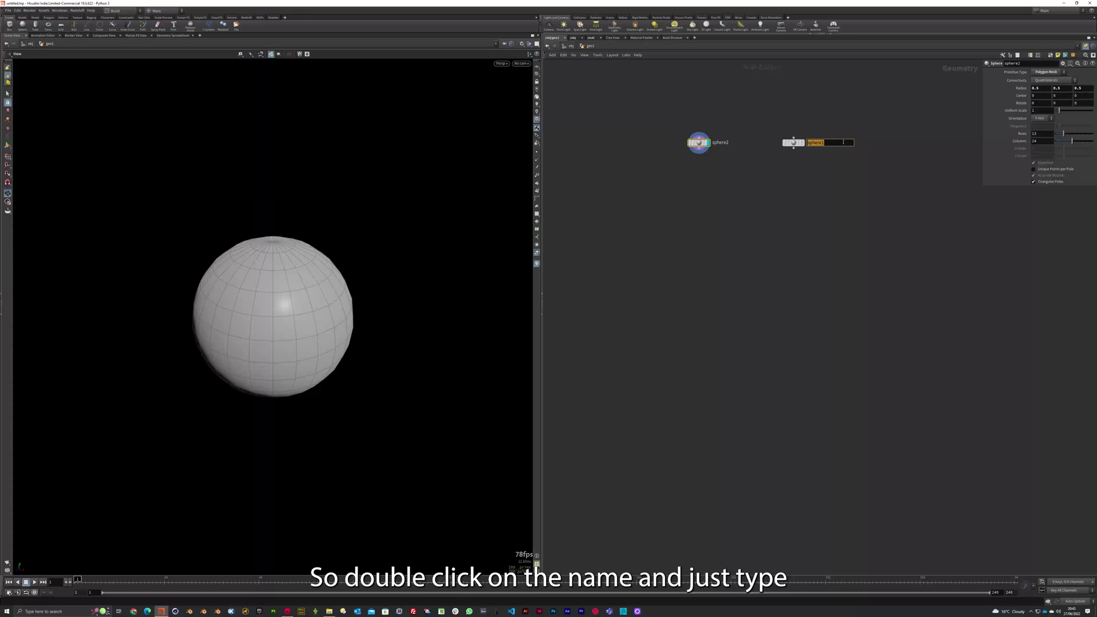
text(V)
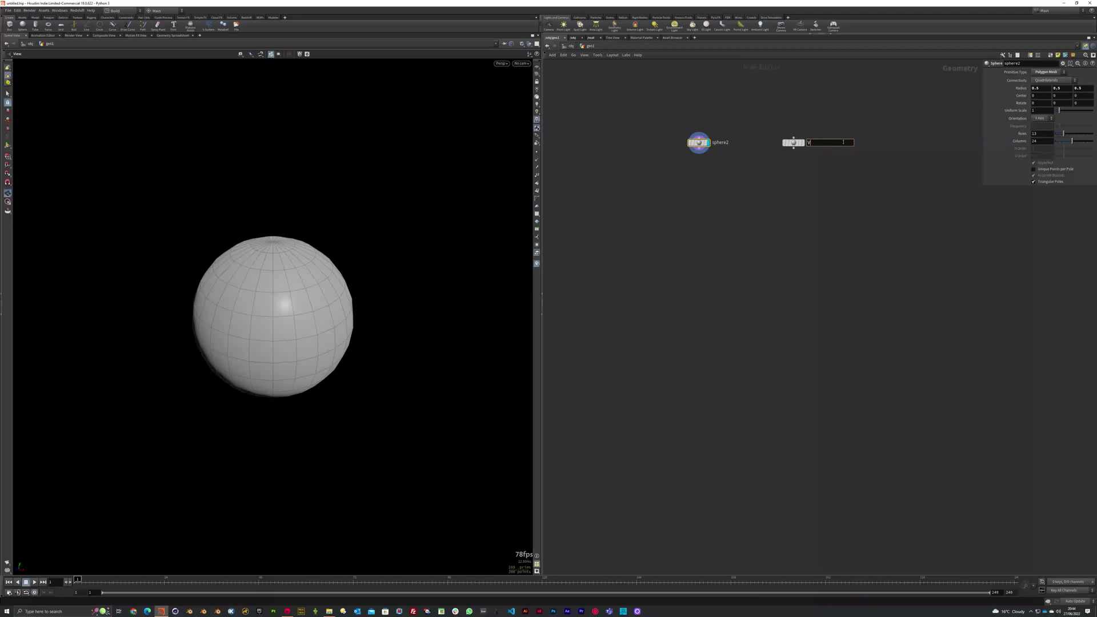
text(elol)
key(Return)
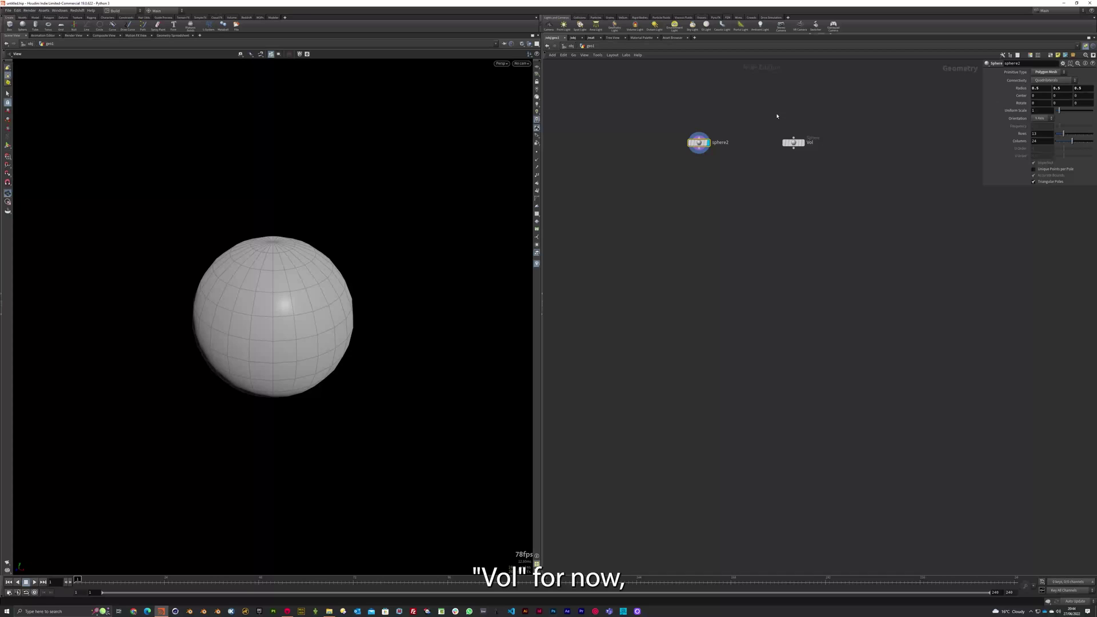
Set the duplicate sphere2's uniform scale to 0.1.
mouse_move(700, 143)
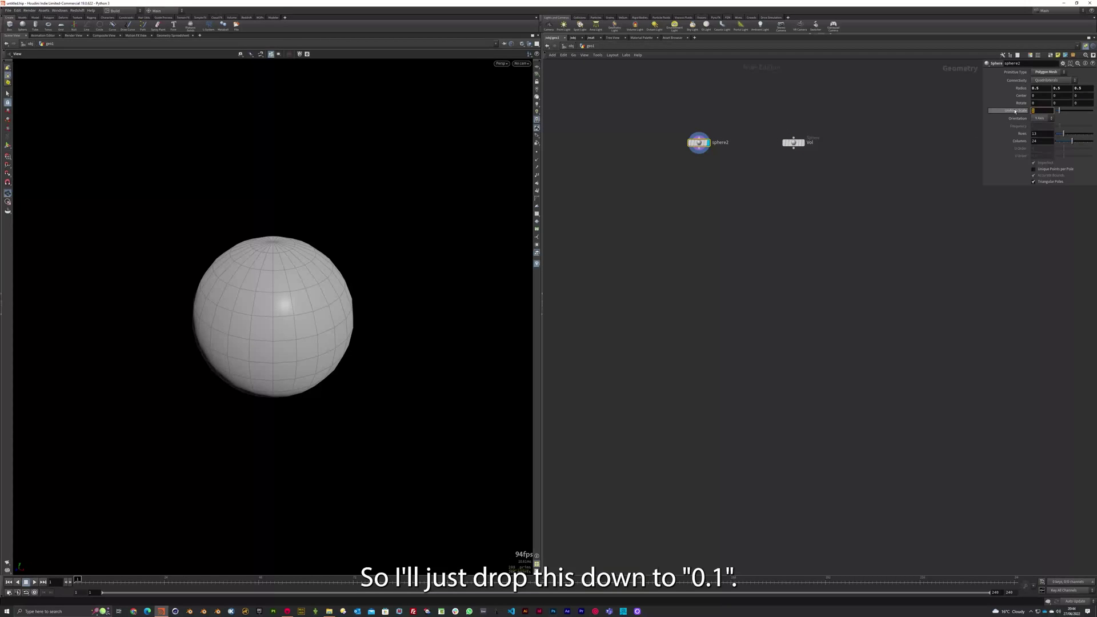
text(0.1)
key(Return)
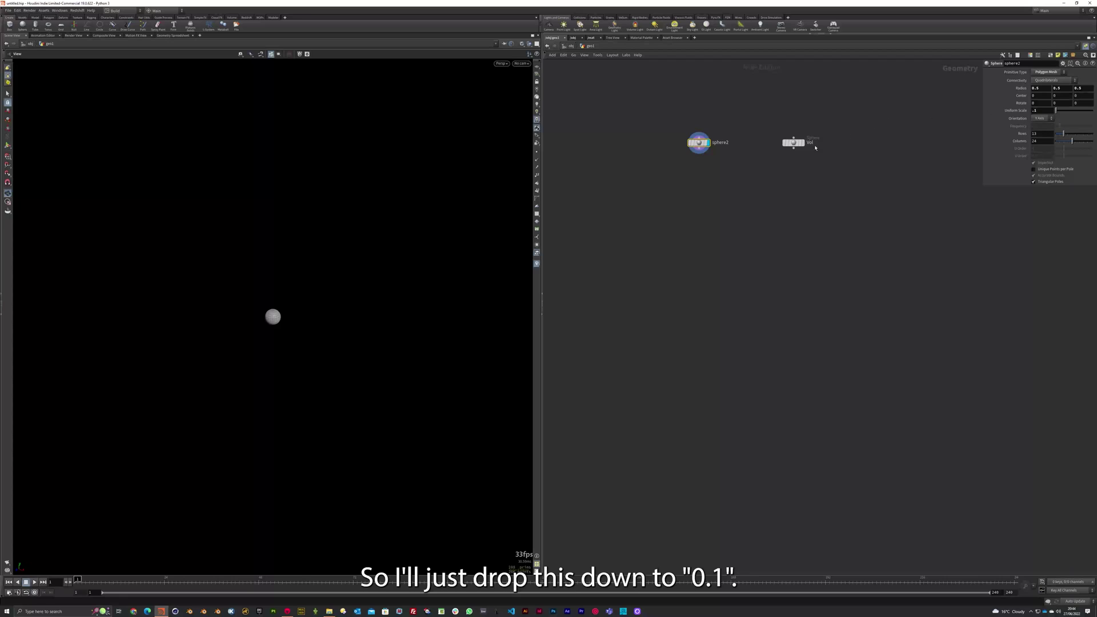
mouse_move(793, 145)
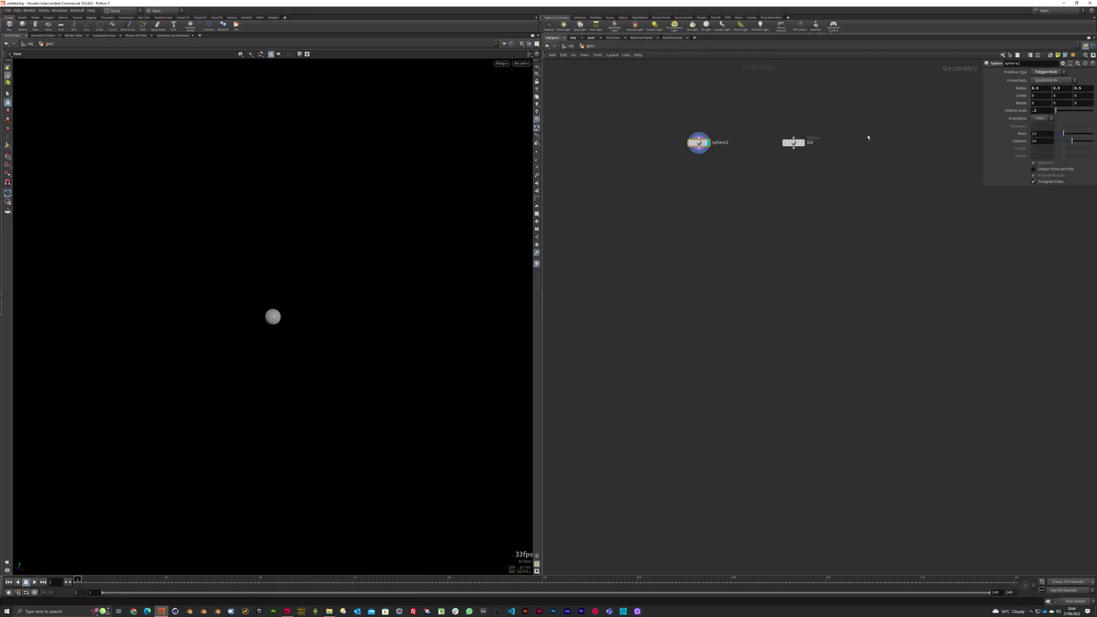
Template Vol as a wireframe and wire a VDB from Polygons node beneath it.
click(804, 152)
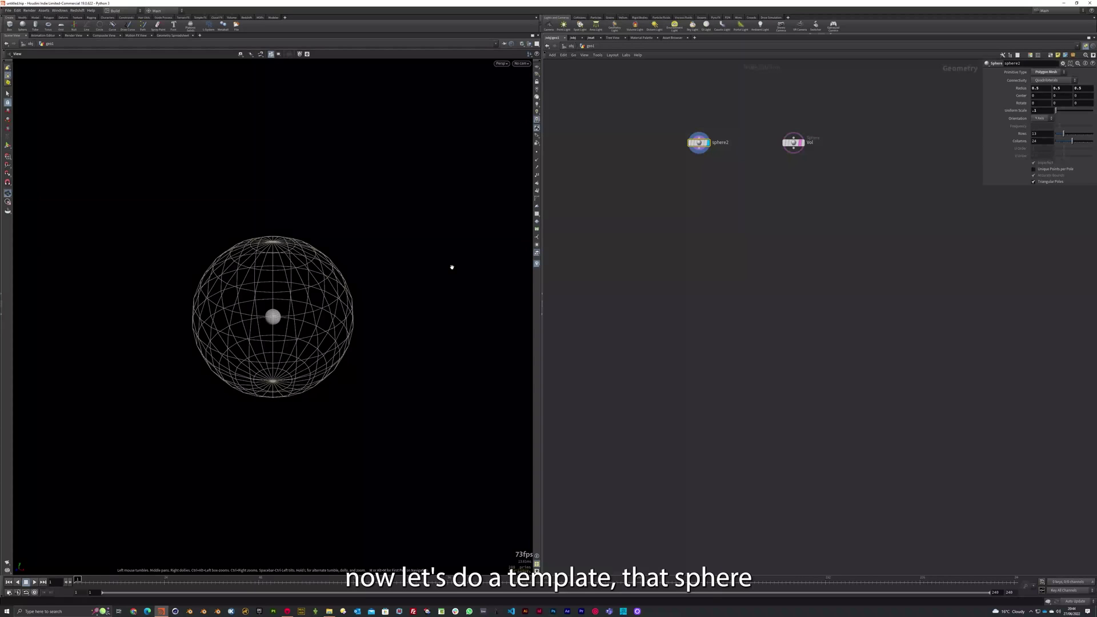
drag(343, 300, 282, 295)
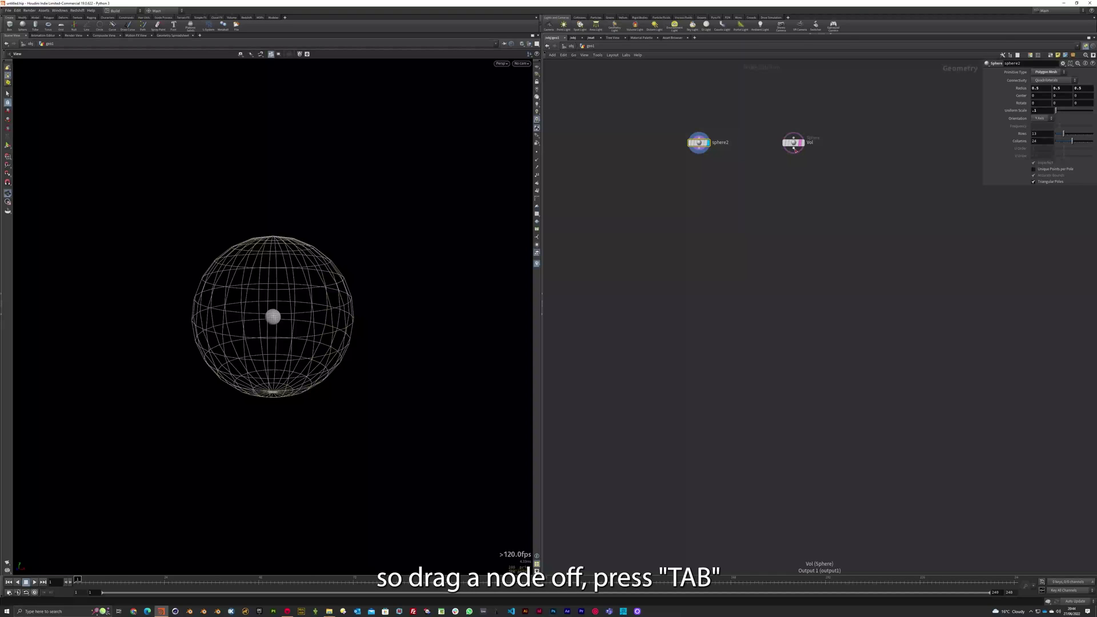
drag(795, 149, 791, 175)
key(Tab)
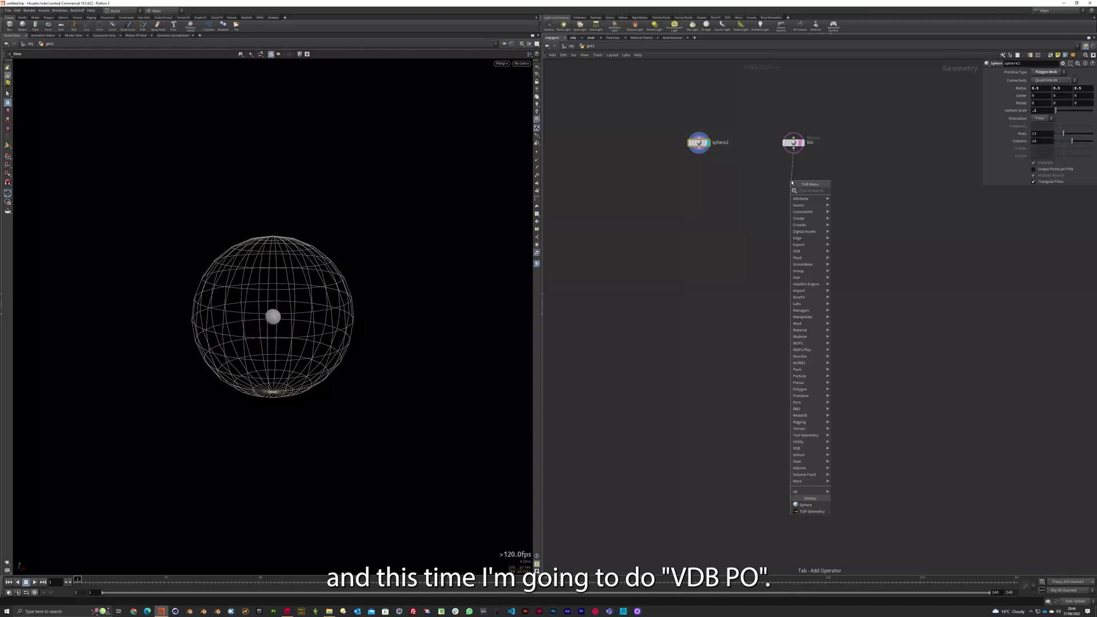
text(vdbpo)
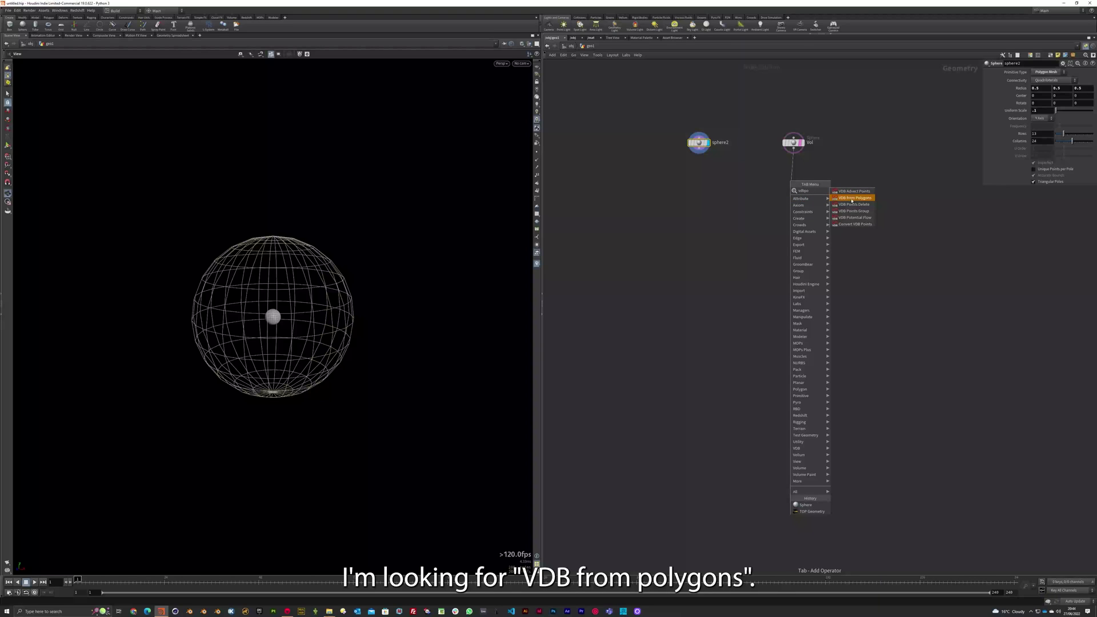
click(870, 198)
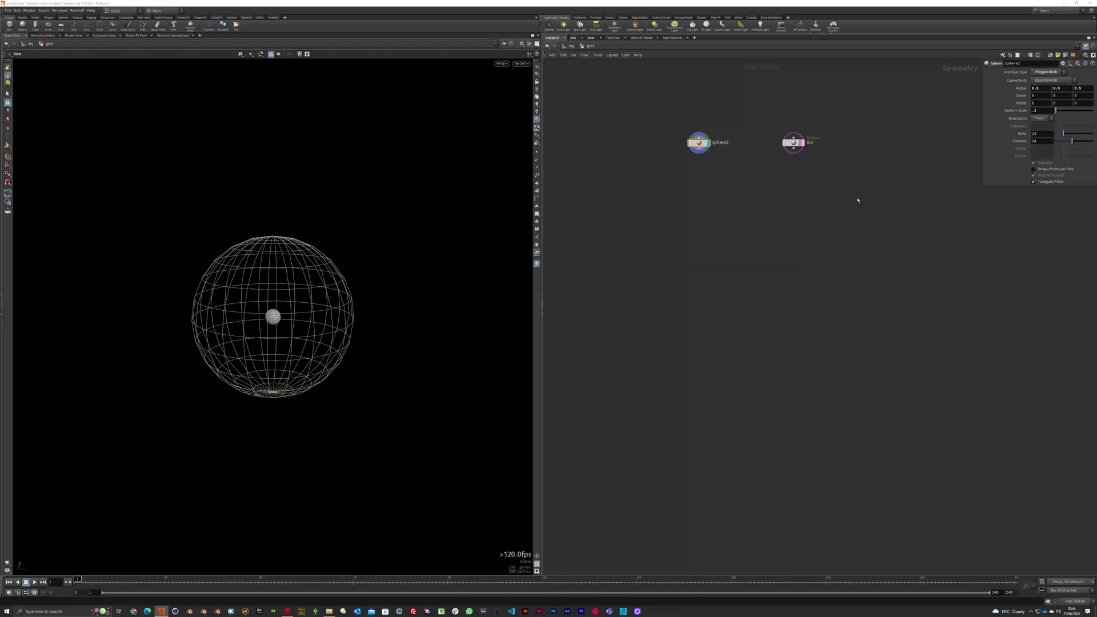
click(858, 198)
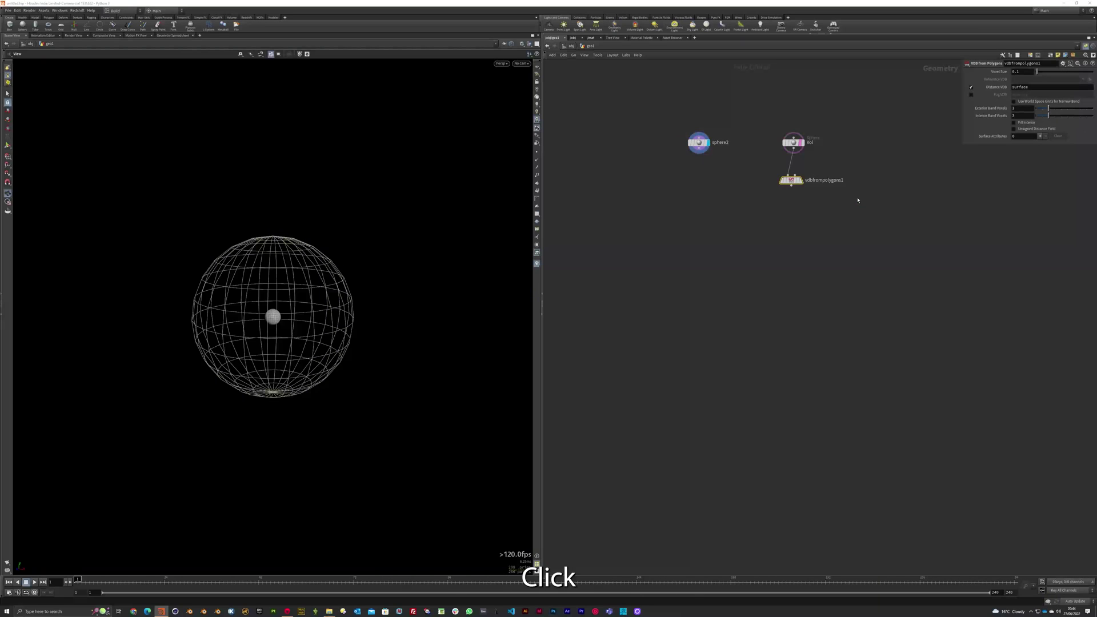
Align vdbfrompolygons1 directly under Vol and display its result.
drag(792, 183, 799, 180)
click(810, 183)
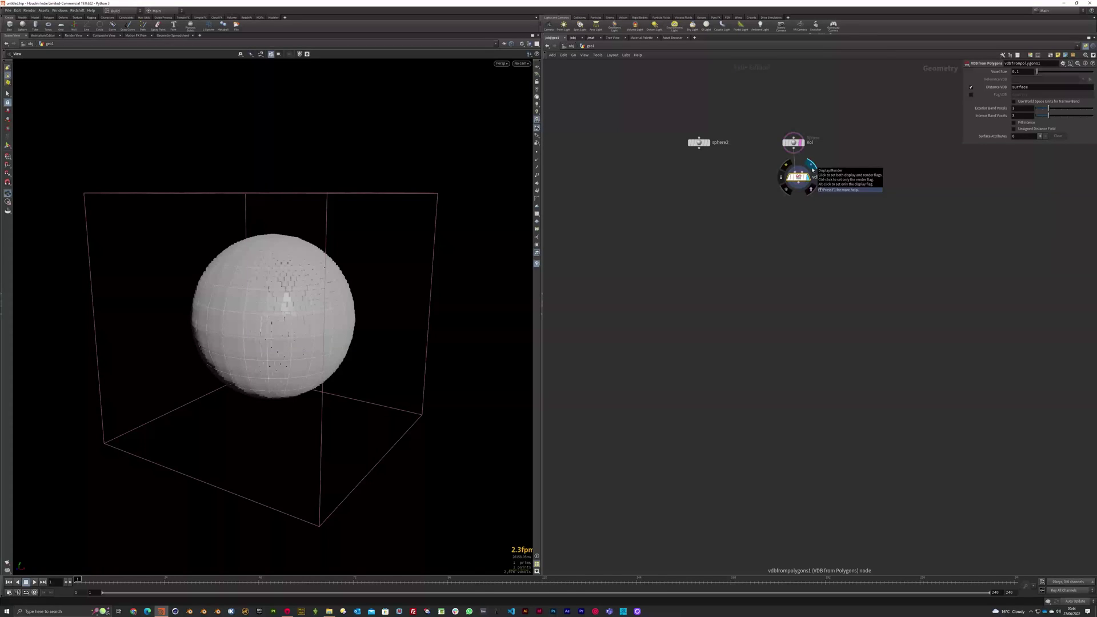
drag(801, 178, 796, 176)
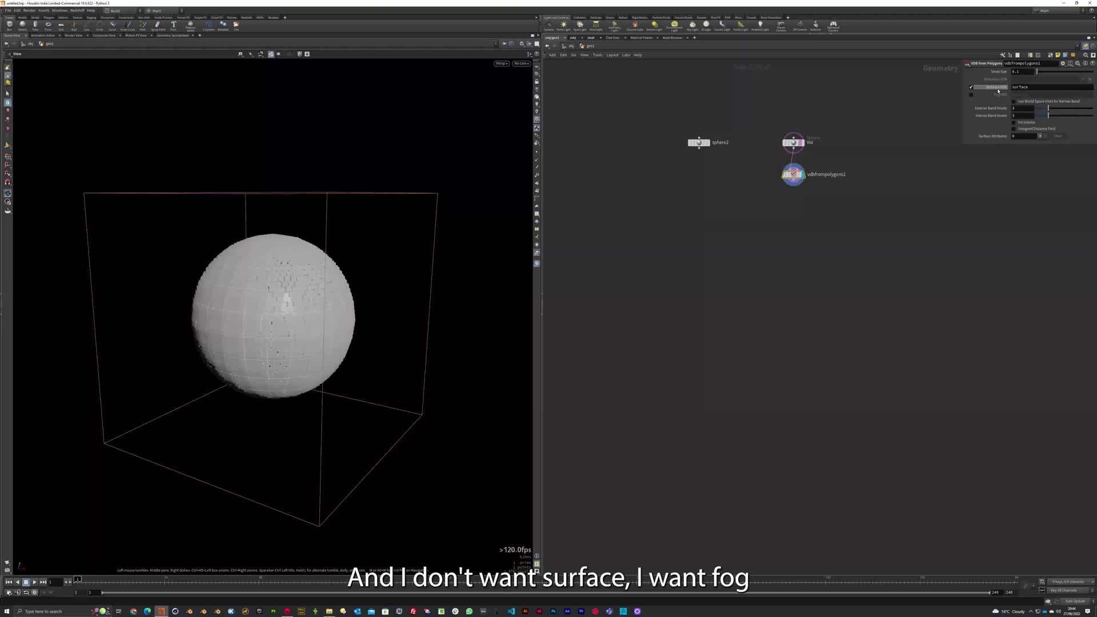
Switch the VDB output from distance field to fog density with voxel size 0.01.
click(971, 87)
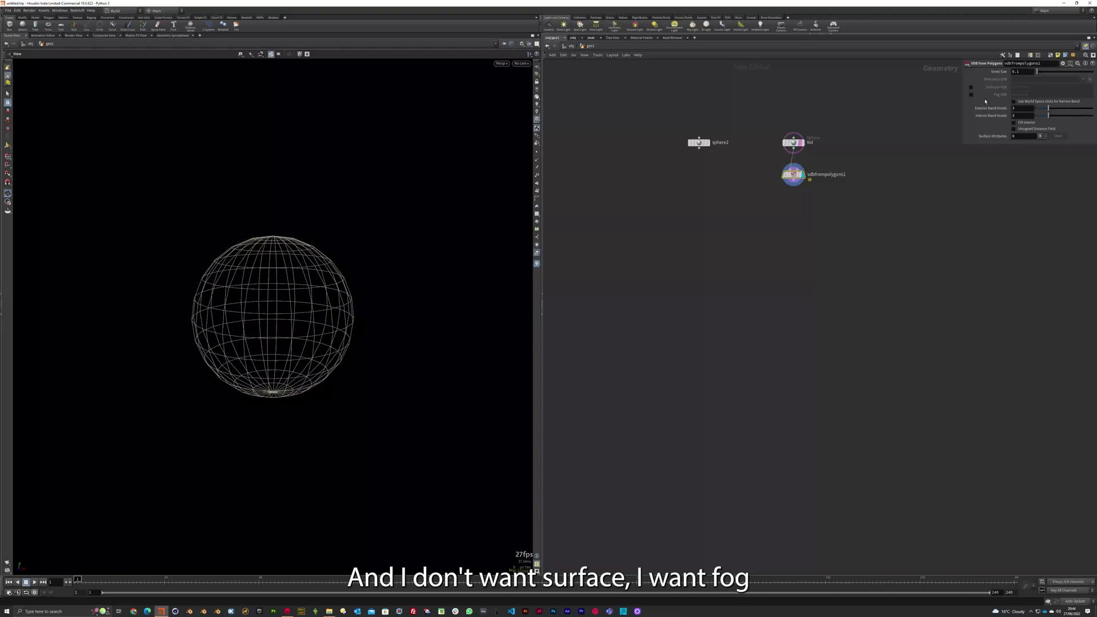
click(972, 95)
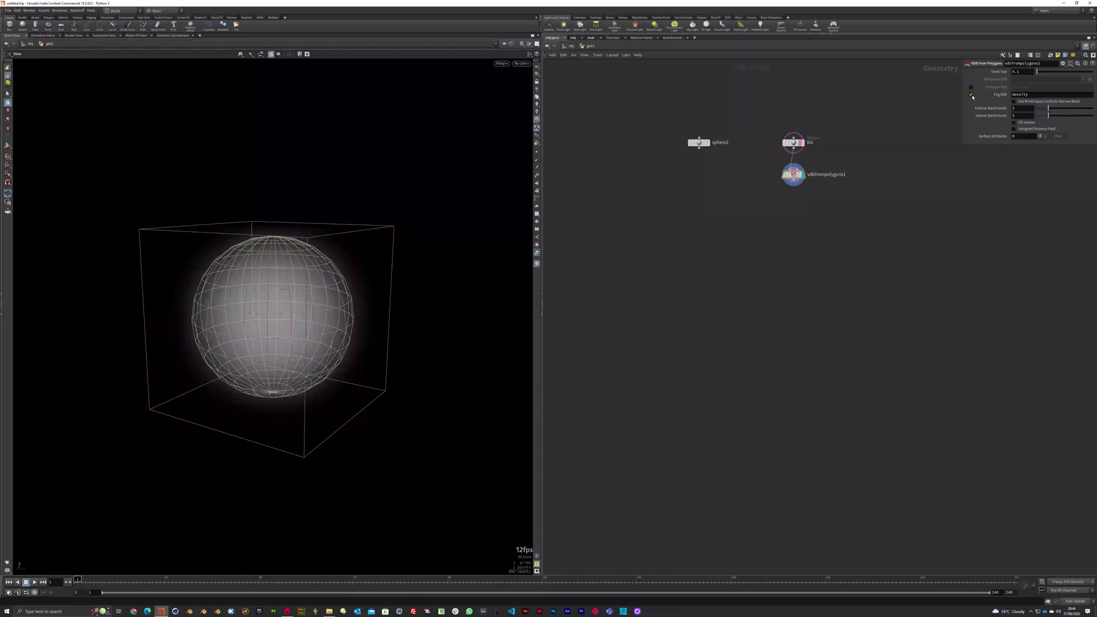
double_click(1022, 72)
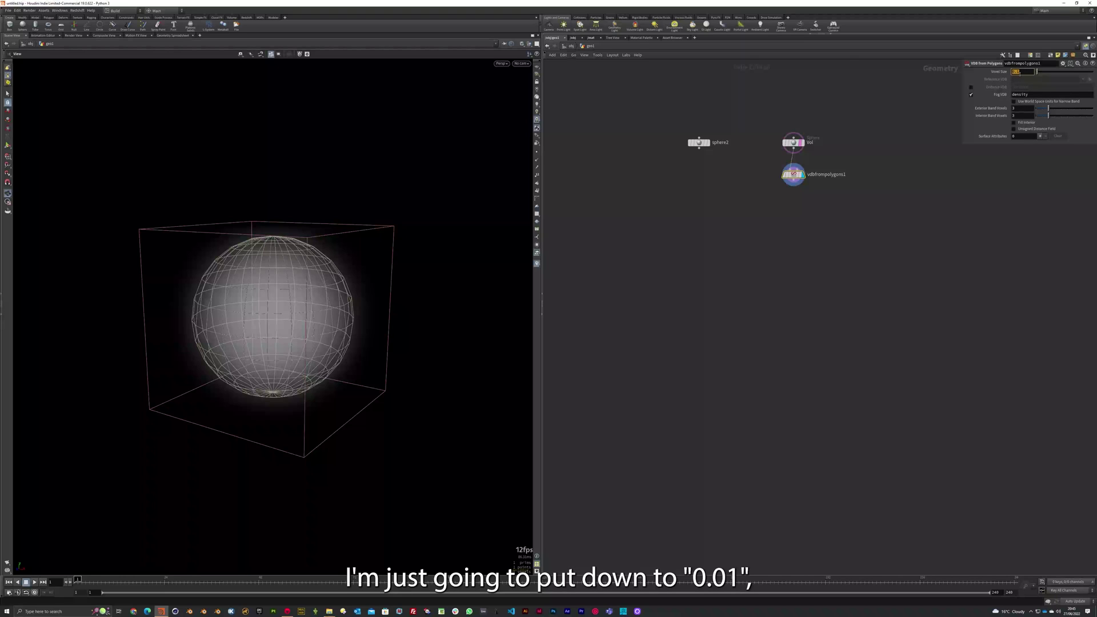
text(.)
key(Return)
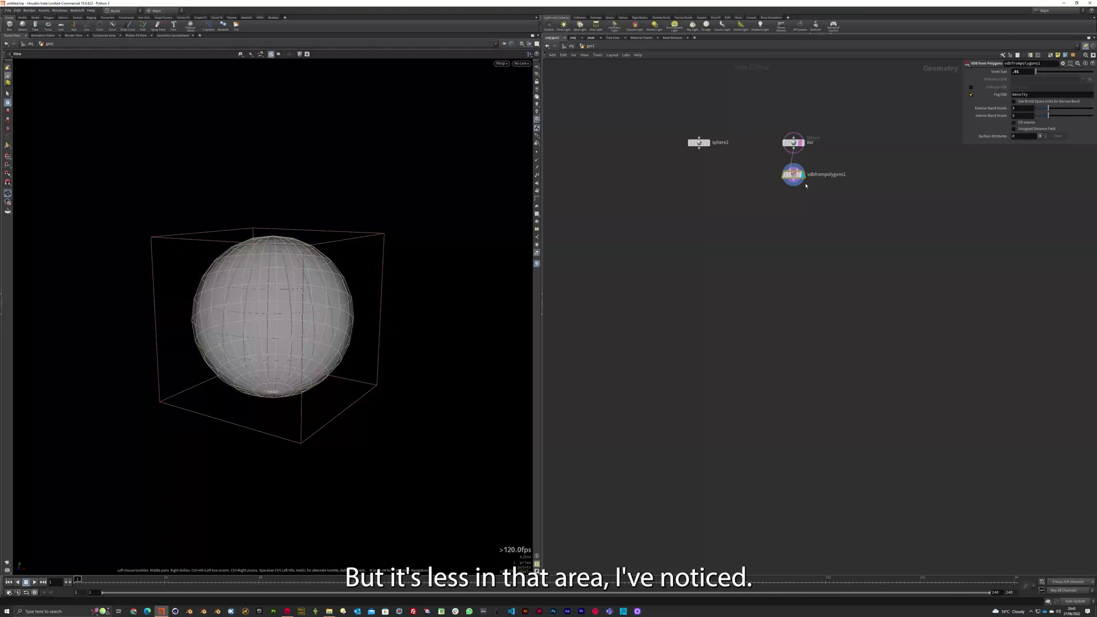
Wire a Scatter node, scatter1, below vdbfrompolygons1 and make it the displayed node.
drag(793, 186, 792, 215)
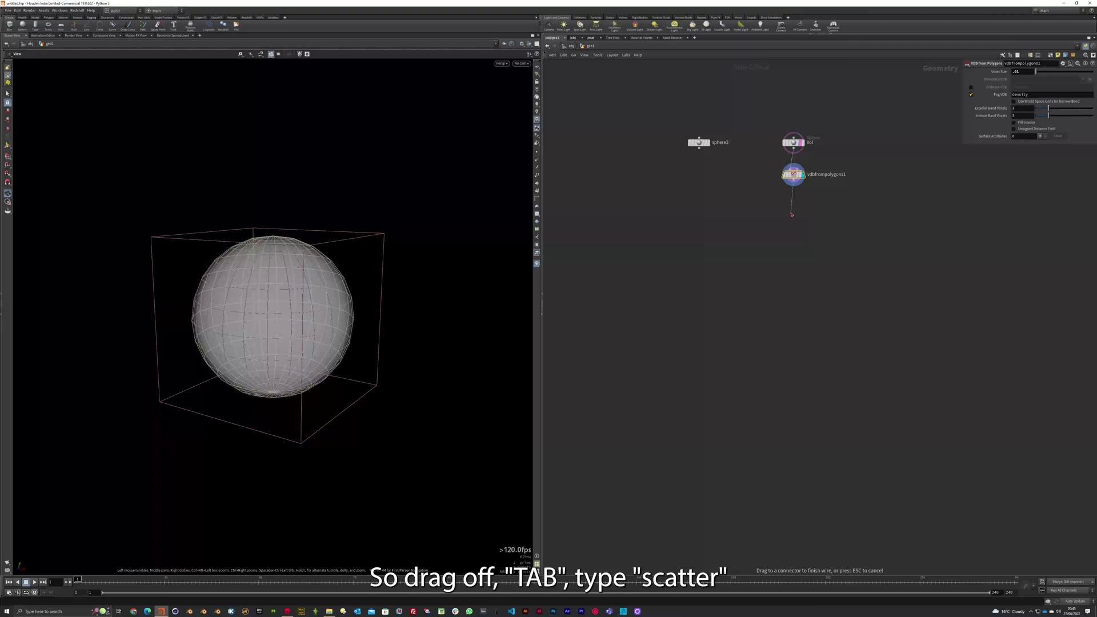
key(Tab)
text(sact)
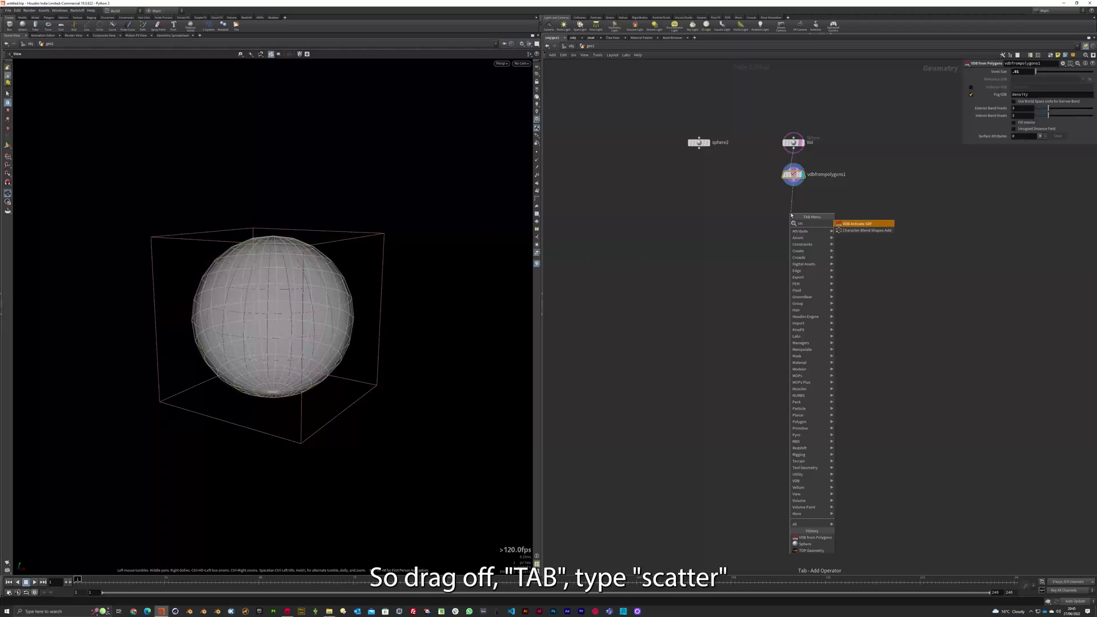
key(BackSpace)
key(BackSpace)
key(BackSpace)
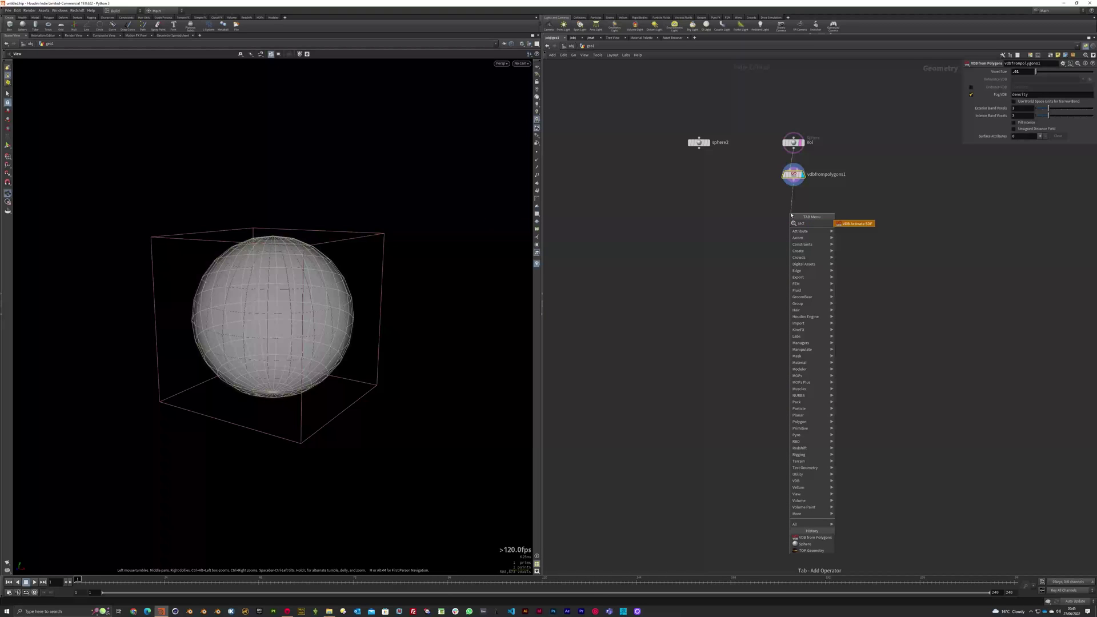
text(cat)
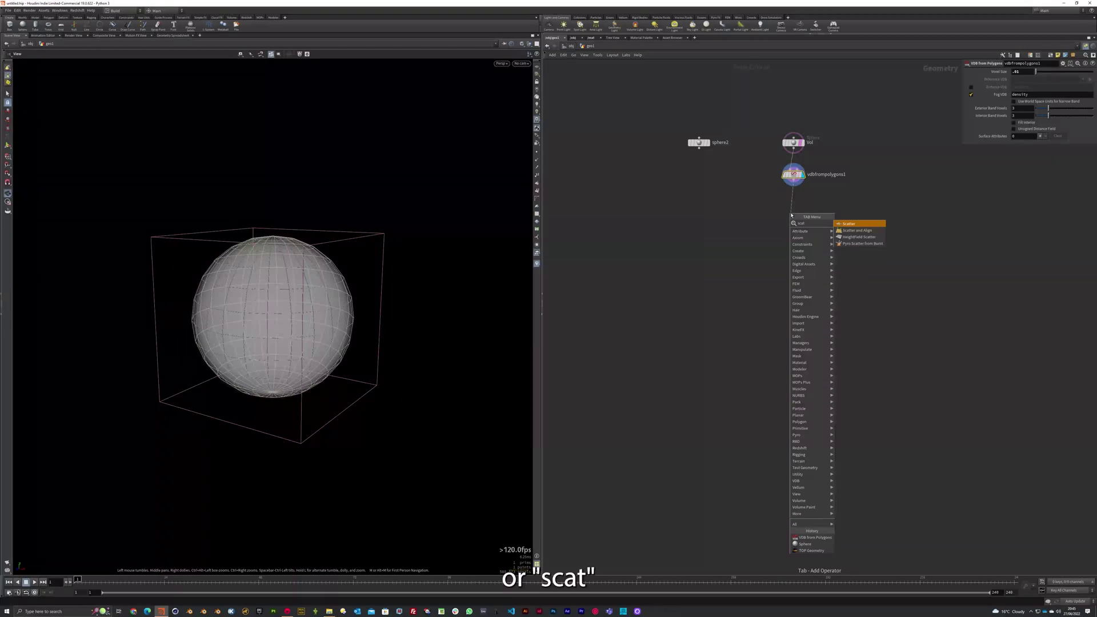
key(Return)
click(801, 215)
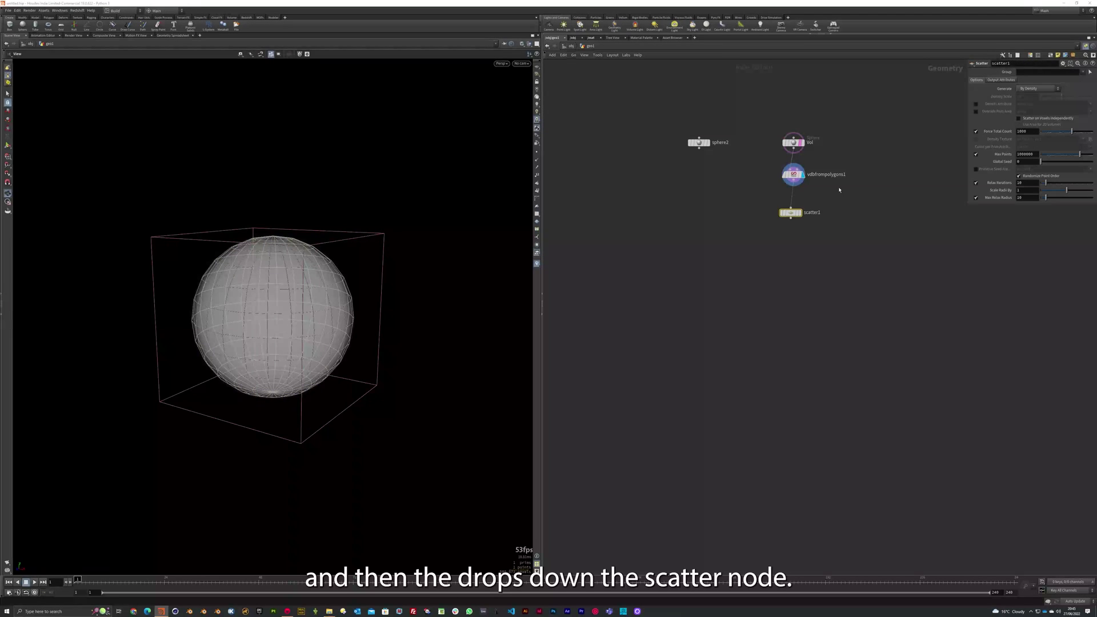
click(802, 214)
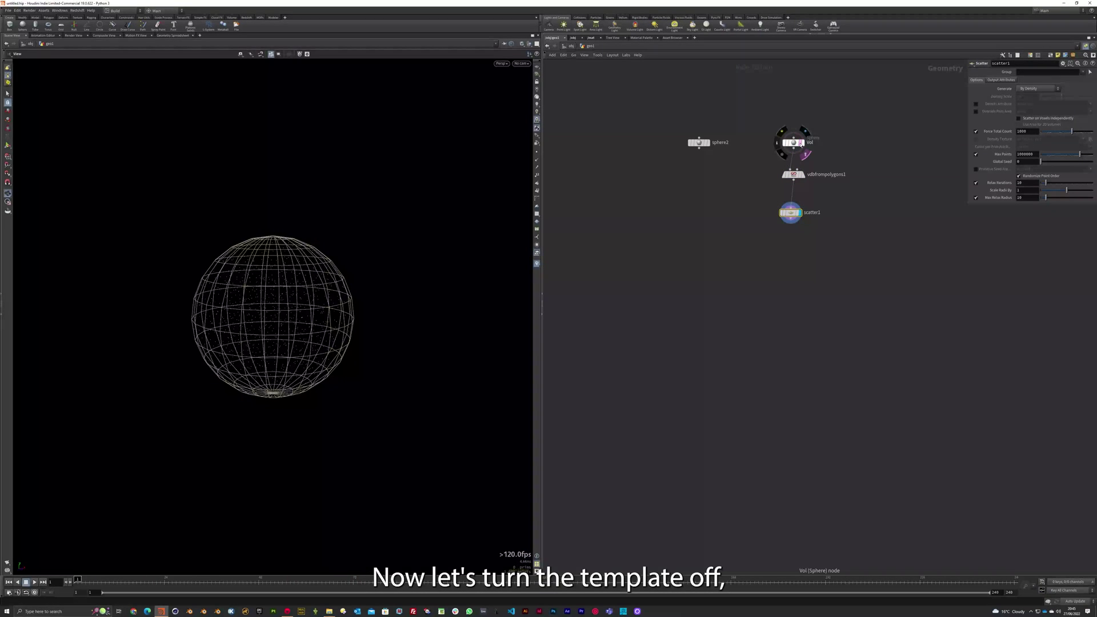
Hide the Vol template, force 25 scatter points, auto-layout nodes and move sphere2 left.
click(805, 152)
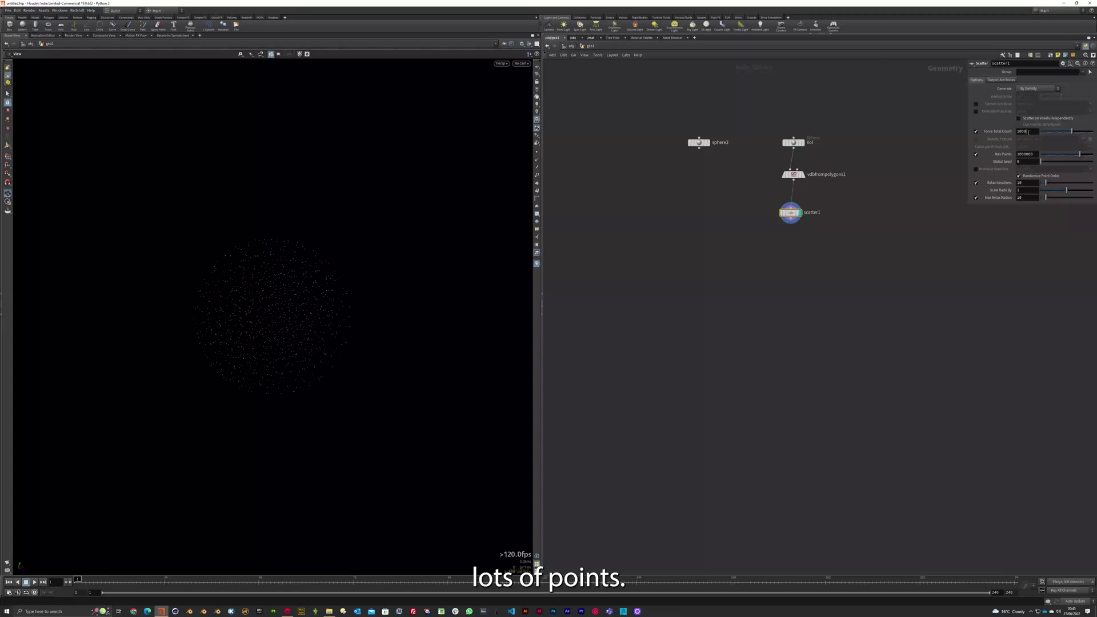
double_click(1029, 131)
text(25)
key(Return)
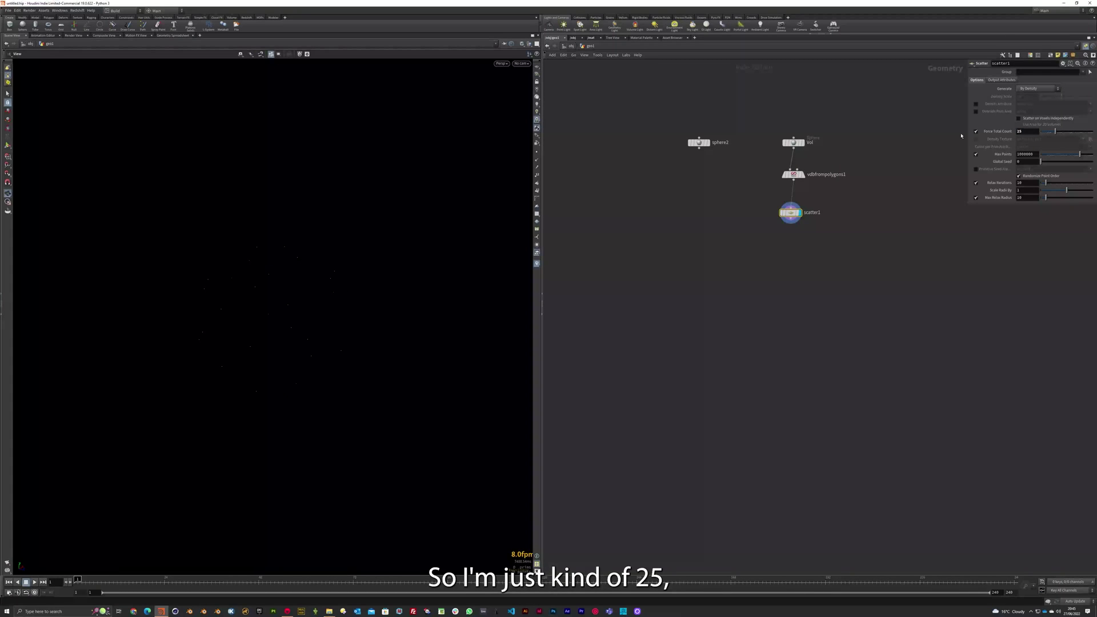
drag(314, 293, 373, 253)
drag(373, 310, 311, 316)
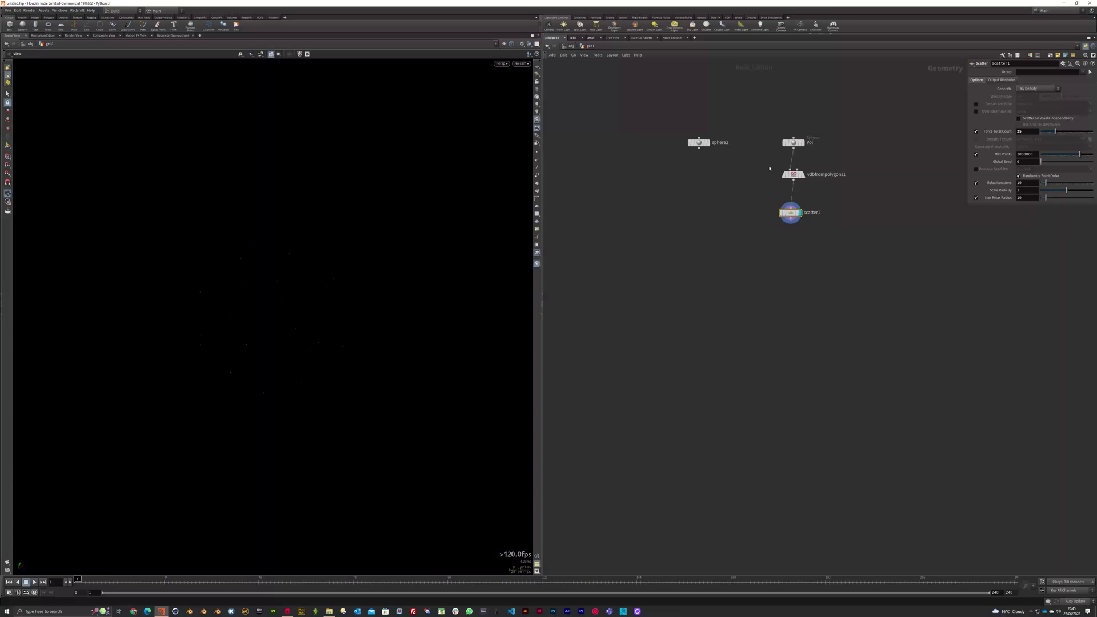
key(l)
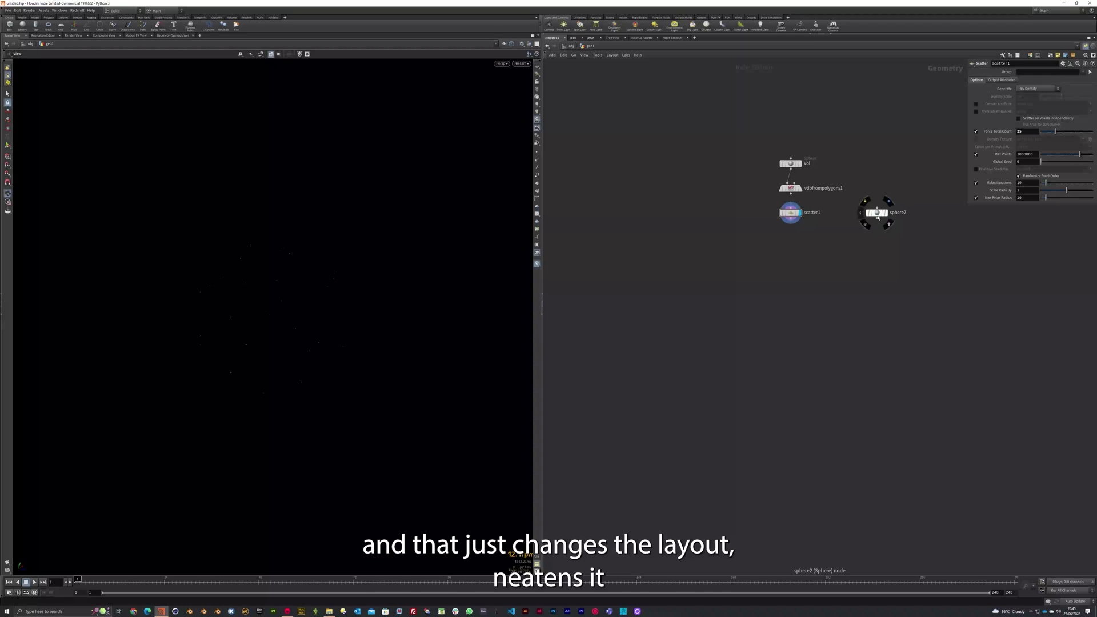
drag(875, 214, 740, 267)
Copy sphere2 onto scatter1's 25 points with a Copy to Points node.
text(coppo)
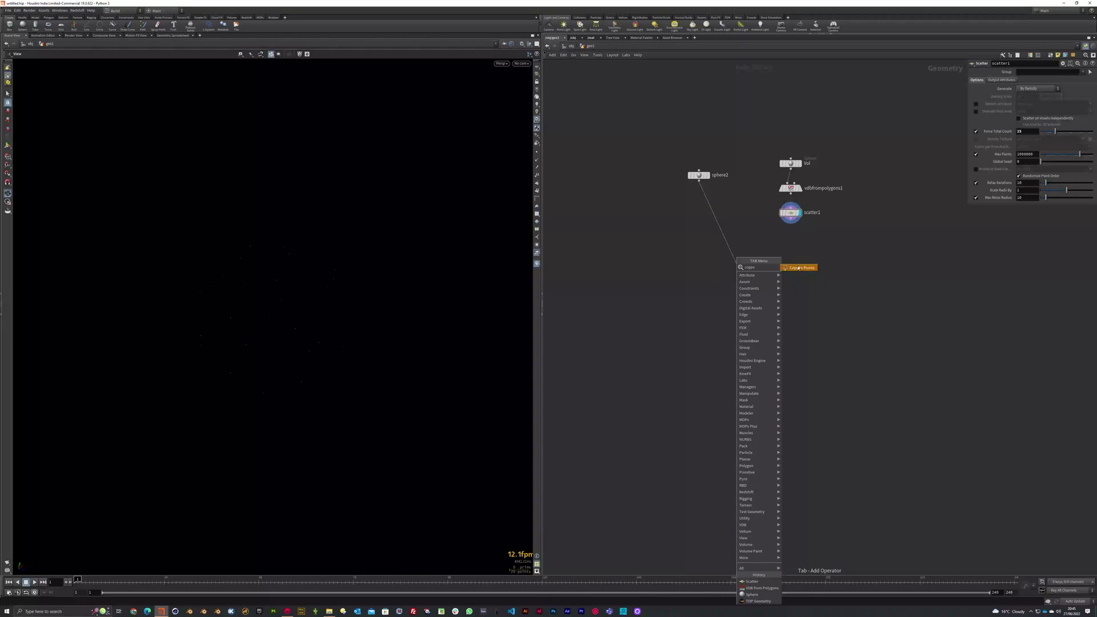
click(802, 268)
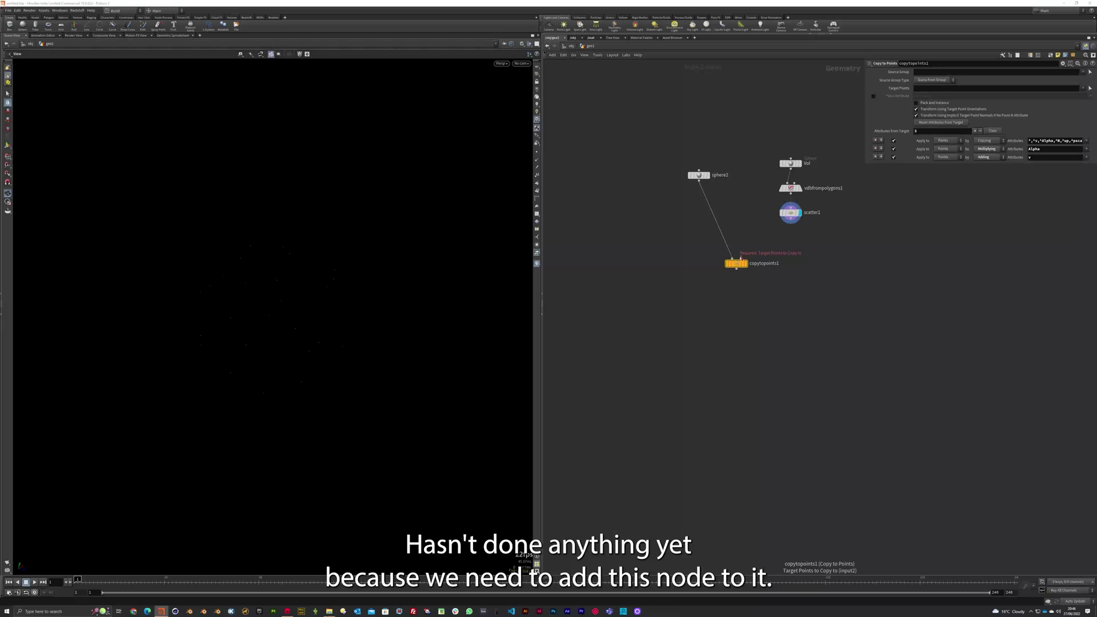
drag(741, 258, 791, 222)
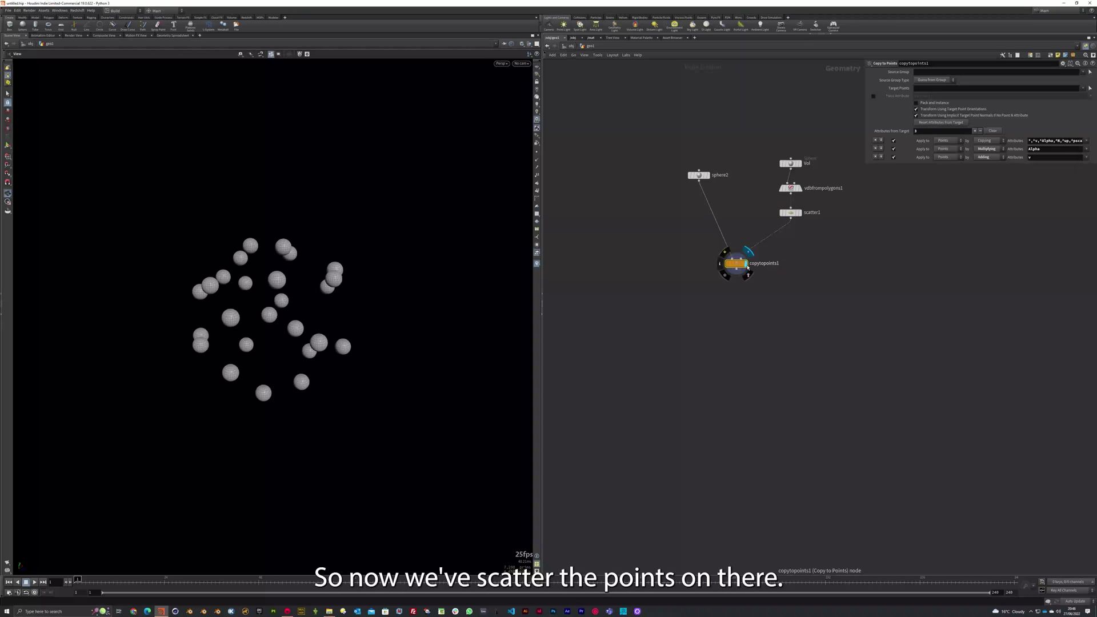
drag(320, 246, 337, 296)
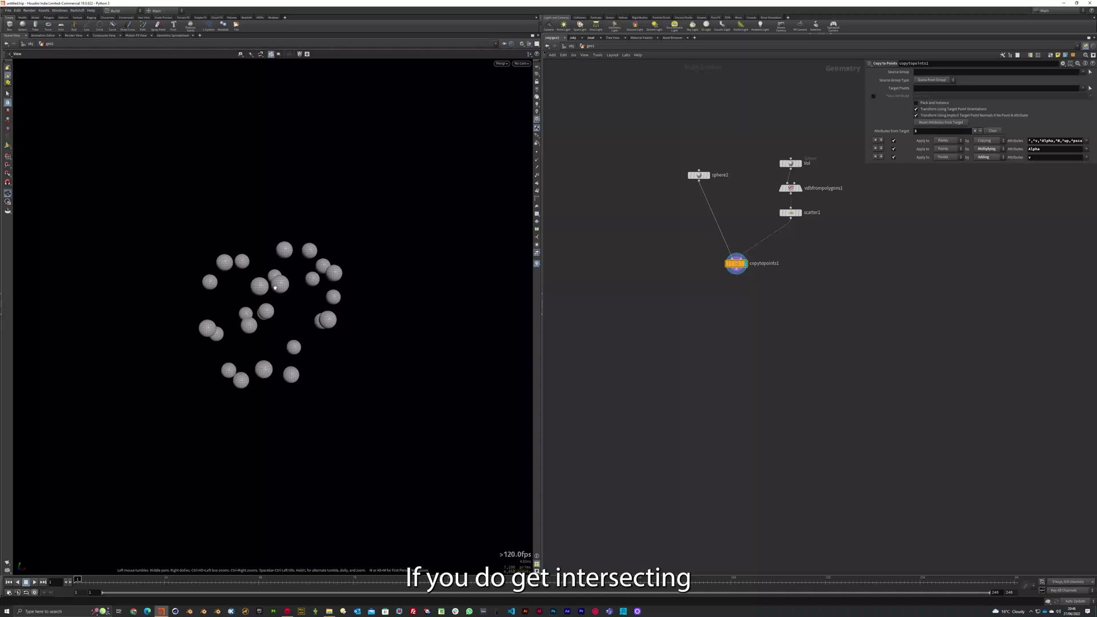
drag(272, 282, 285, 302)
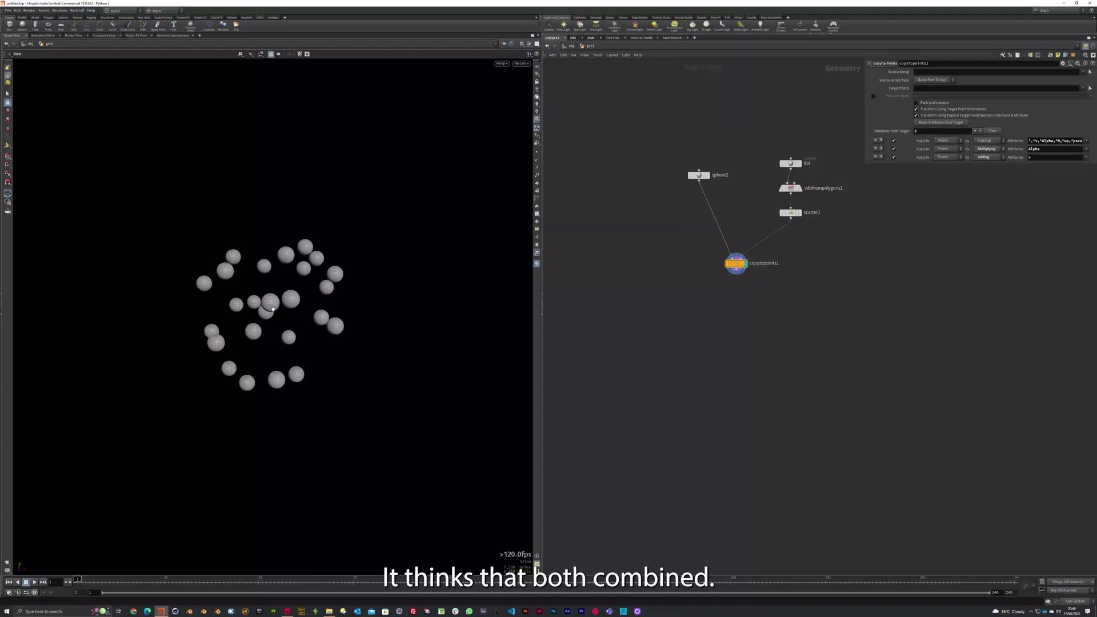
drag(305, 305, 344, 292)
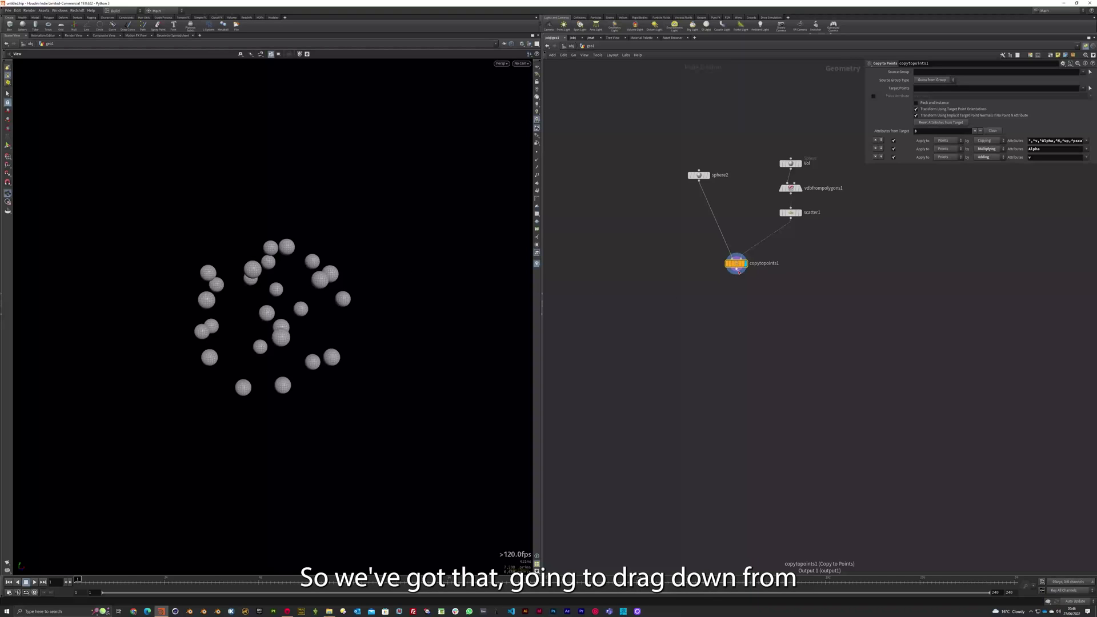
Add Vellum Configure Balloon below copytopoints1, creating vellumcloth1 and vellumpressure1.
drag(738, 271, 740, 301)
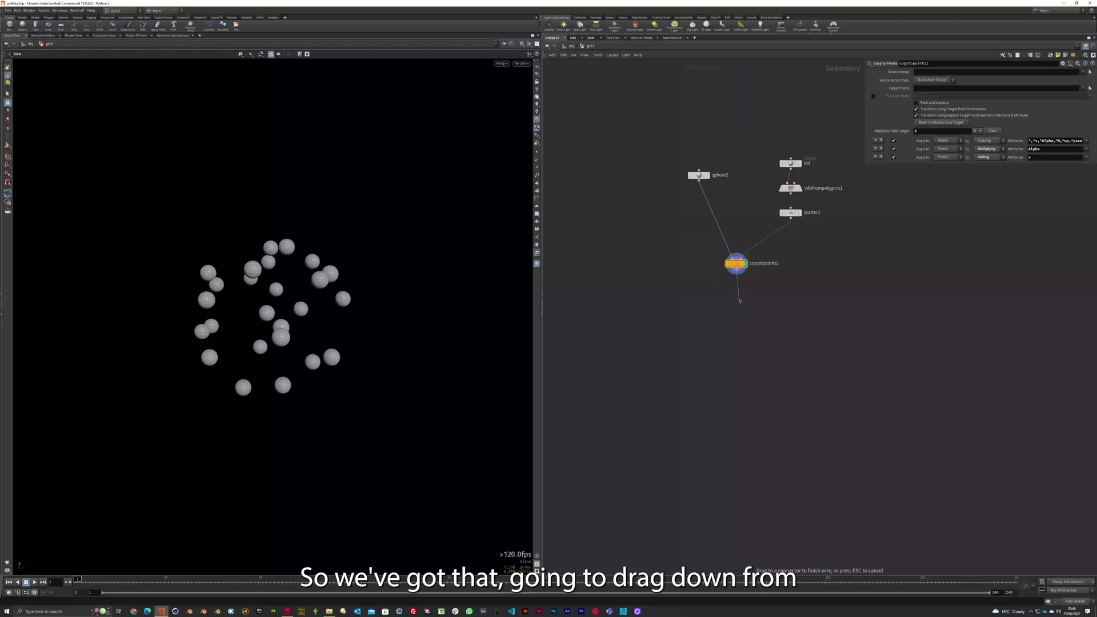
key(Tab)
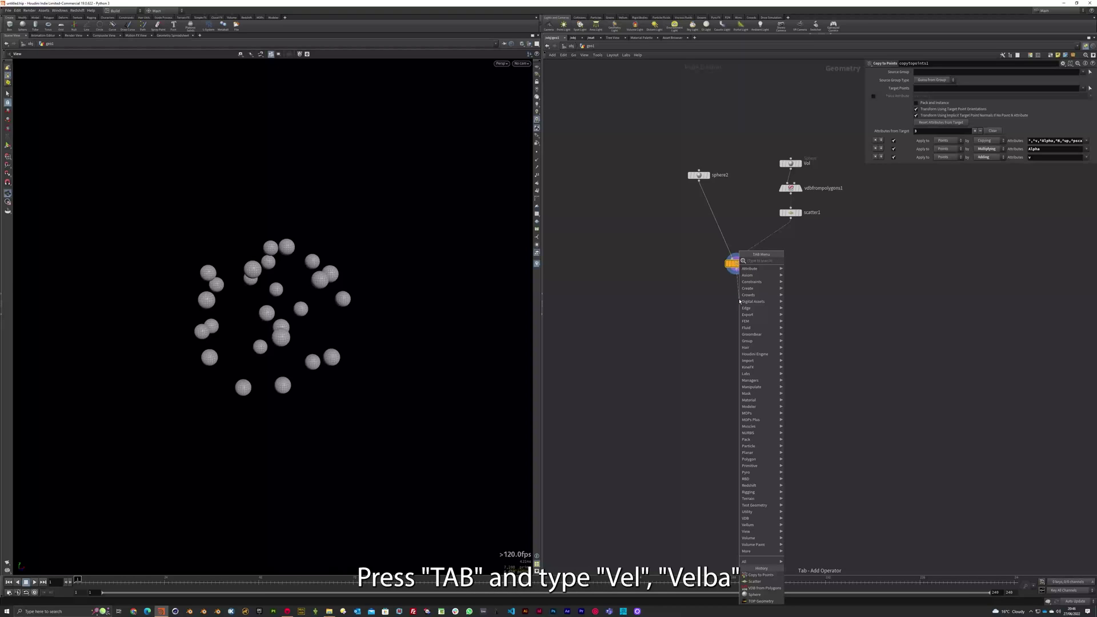
text(vel)
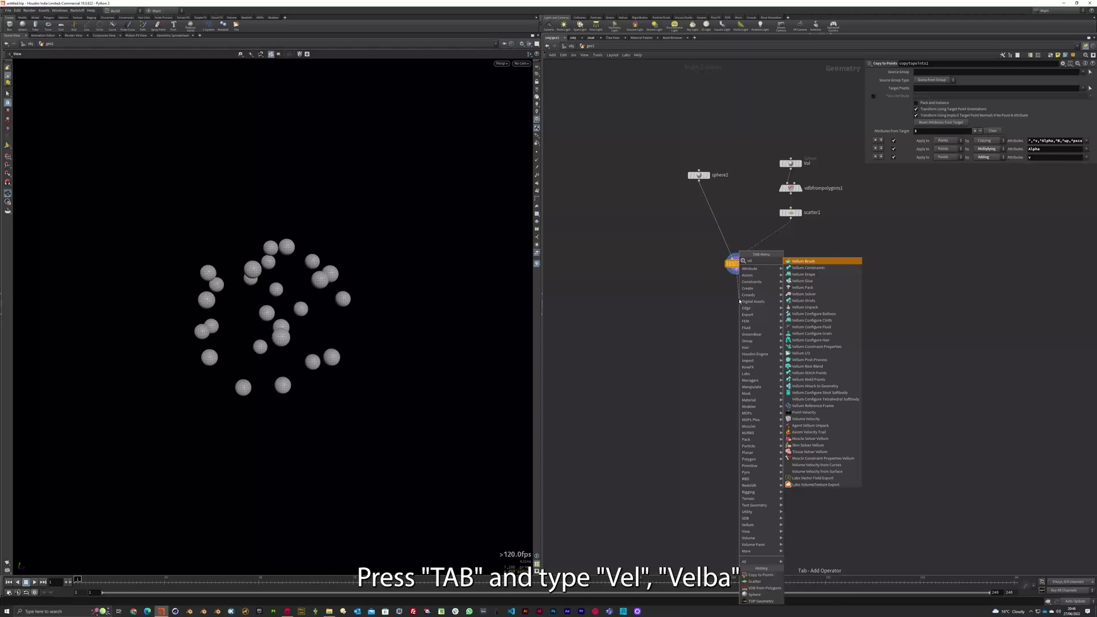
text(ba)
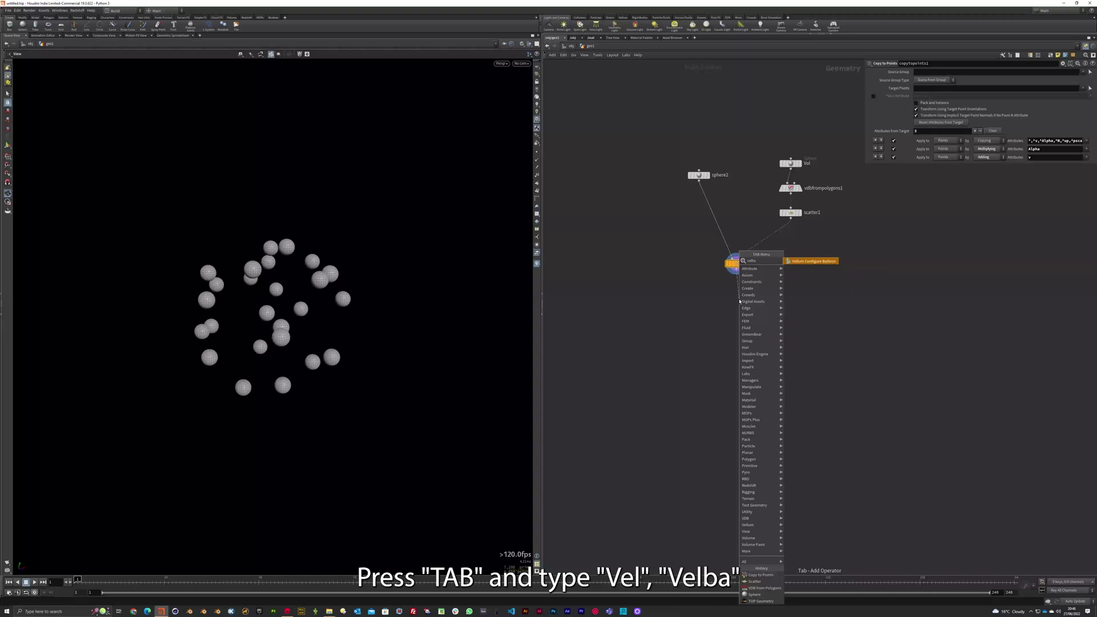
click(822, 262)
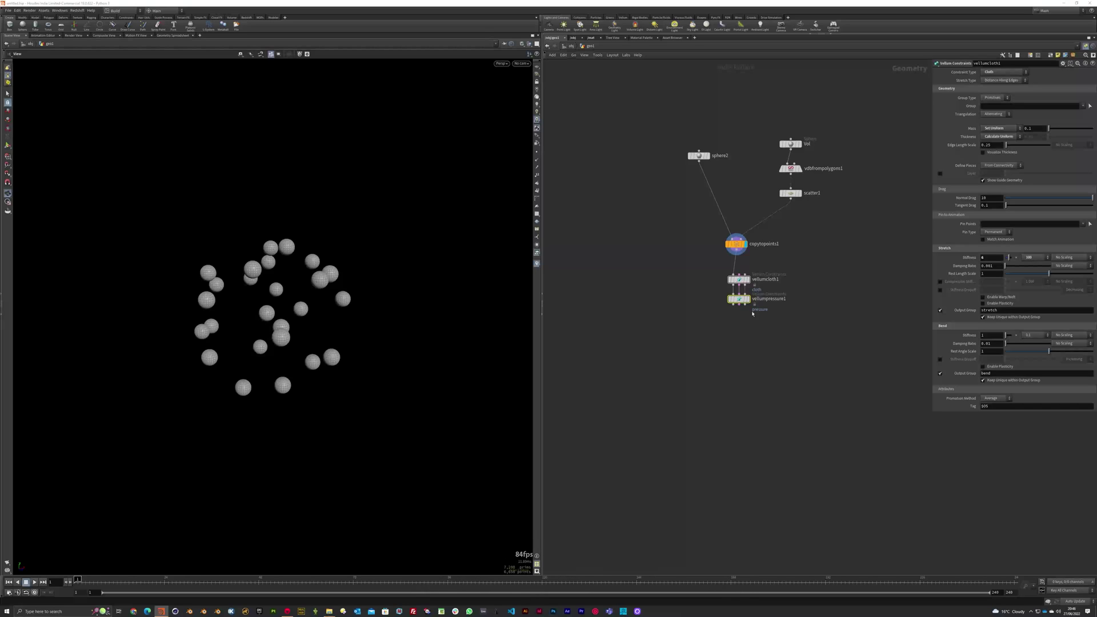
Add a Vellum Solver node (searched as 'vels') below vellumpressure1.
drag(735, 305, 735, 323)
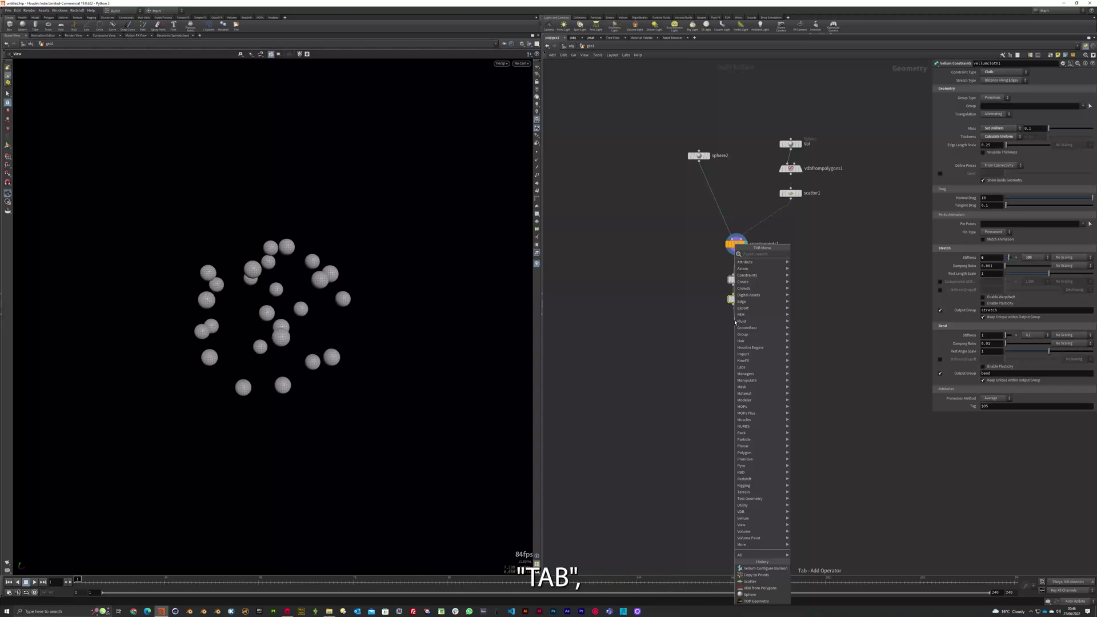
text(vel)
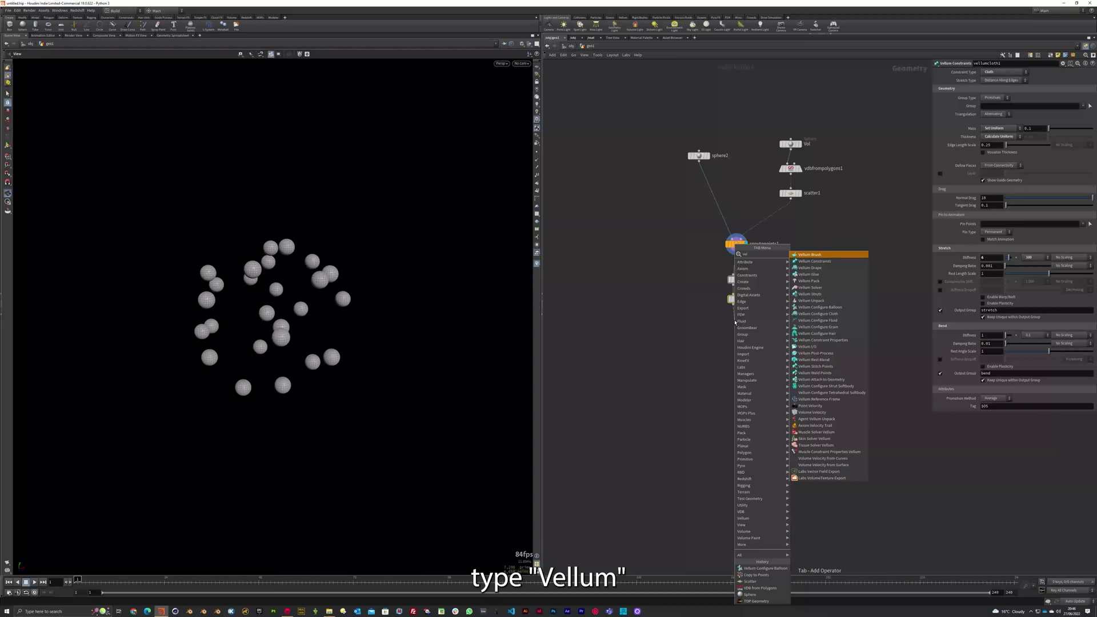
text(s)
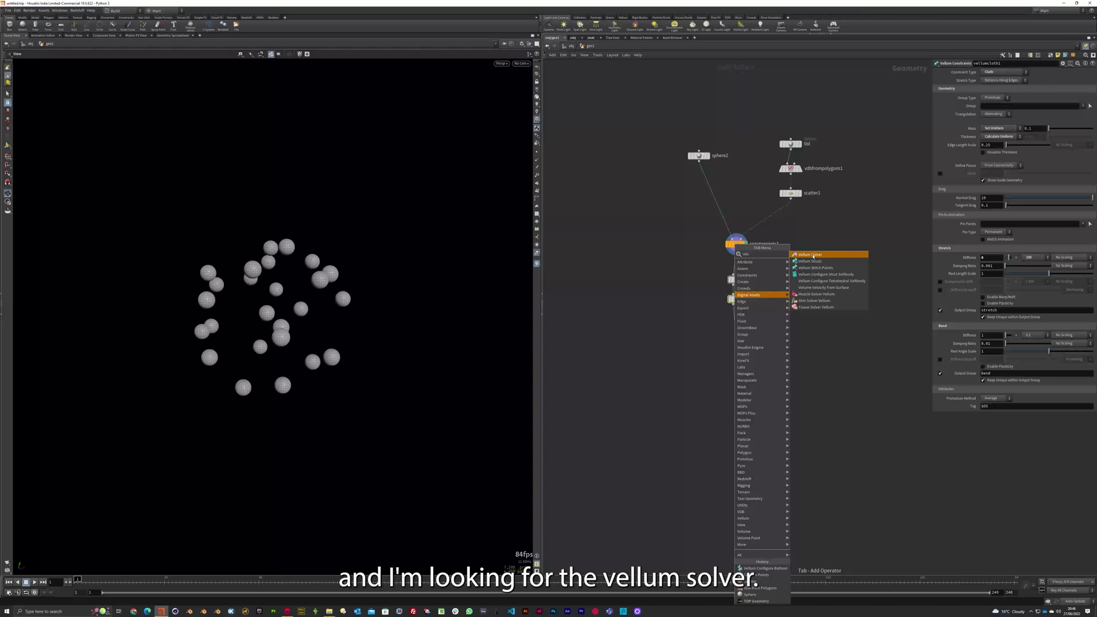
click(820, 255)
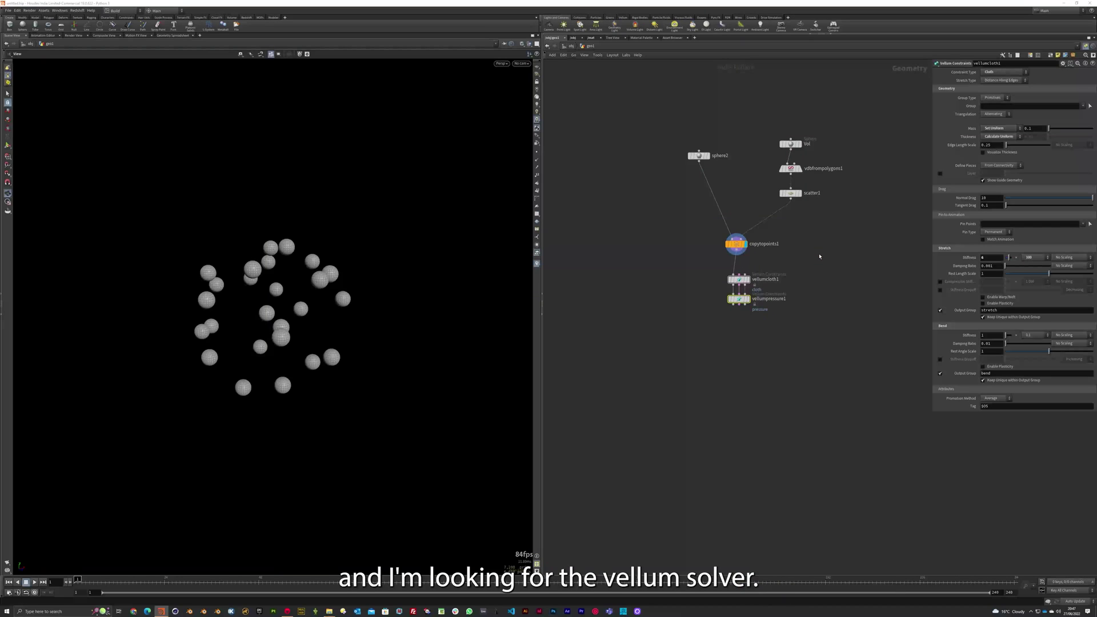
click(735, 321)
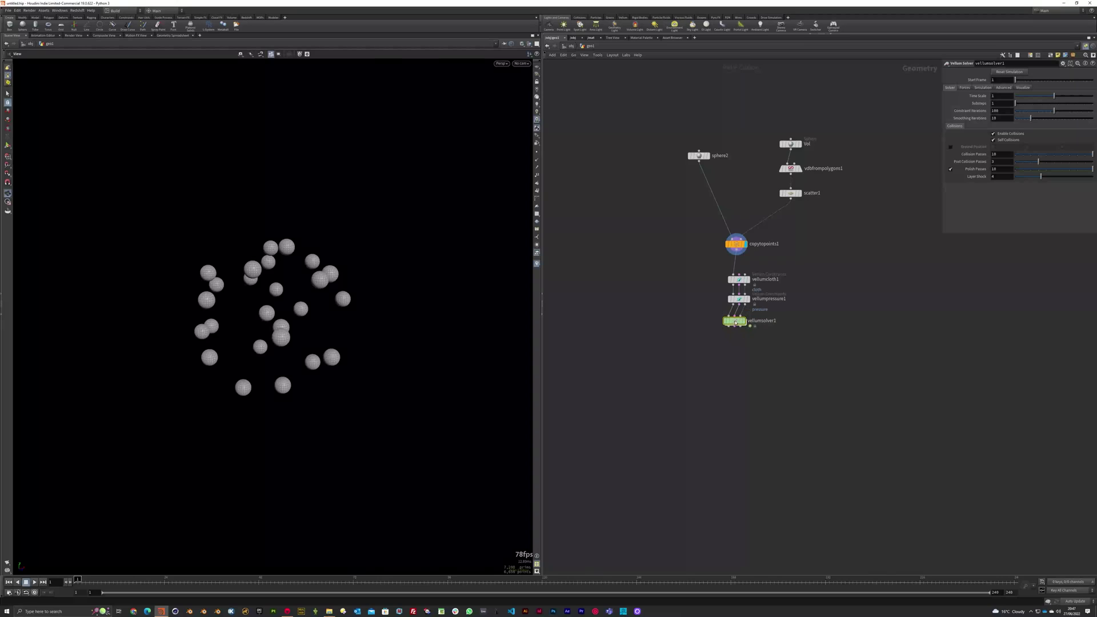
drag(735, 322, 739, 323)
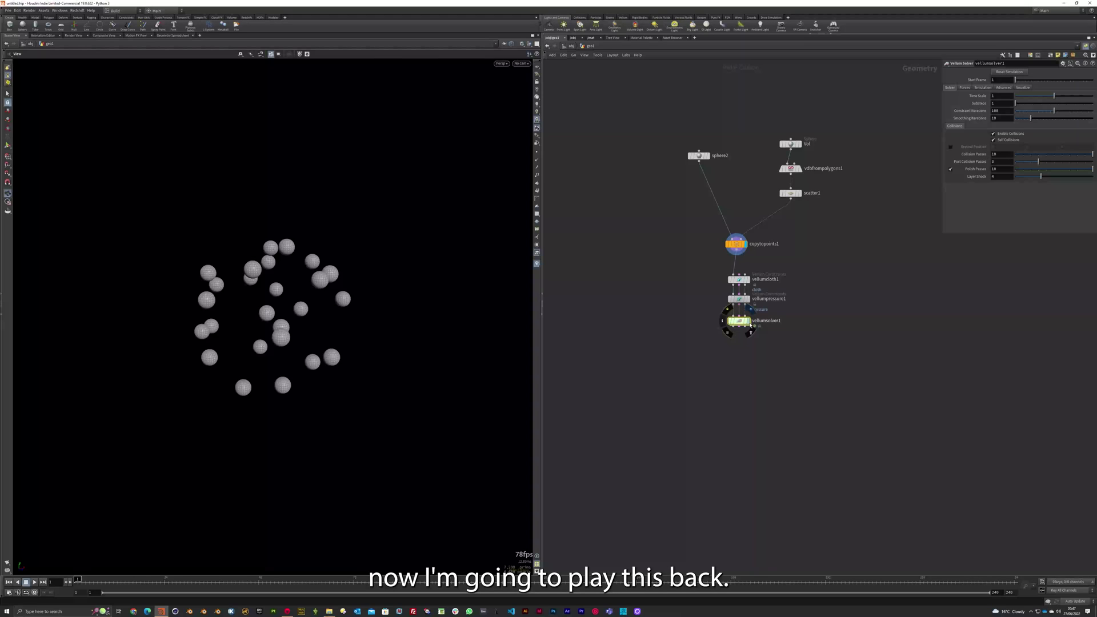
Display vellumsolver1 and play the simulation, watching spheres fall, then reset to frame 1.
click(750, 322)
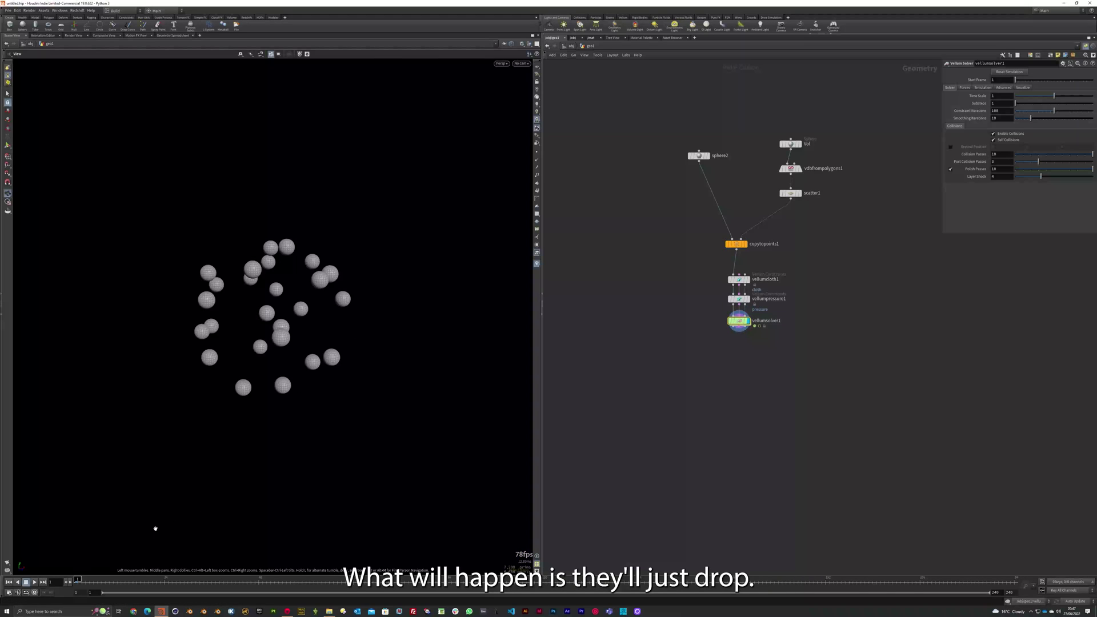
click(35, 583)
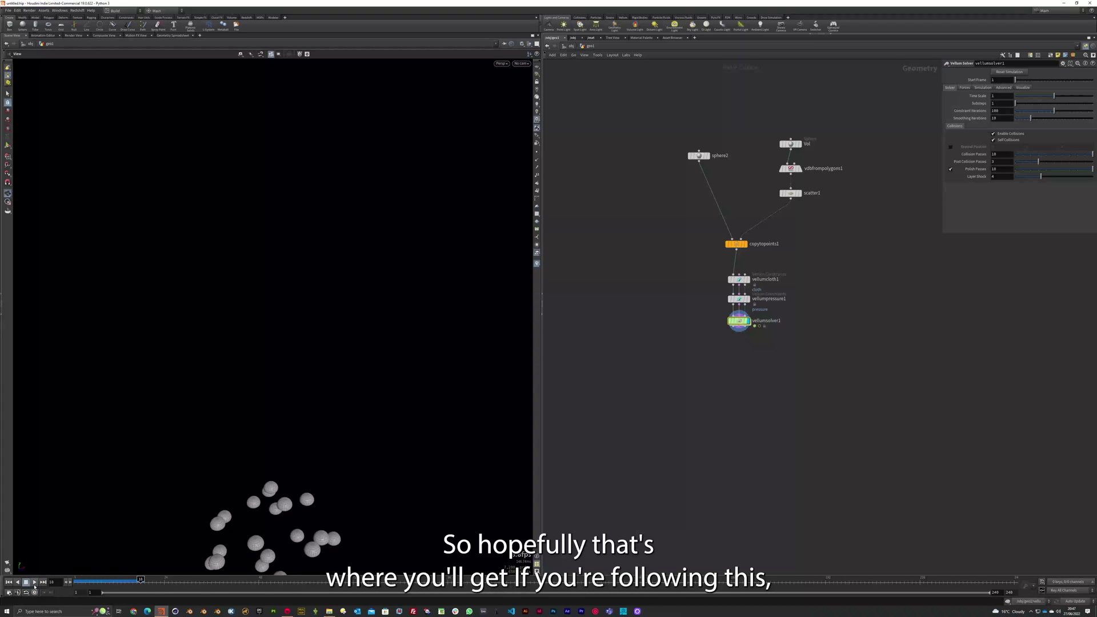
click(8, 582)
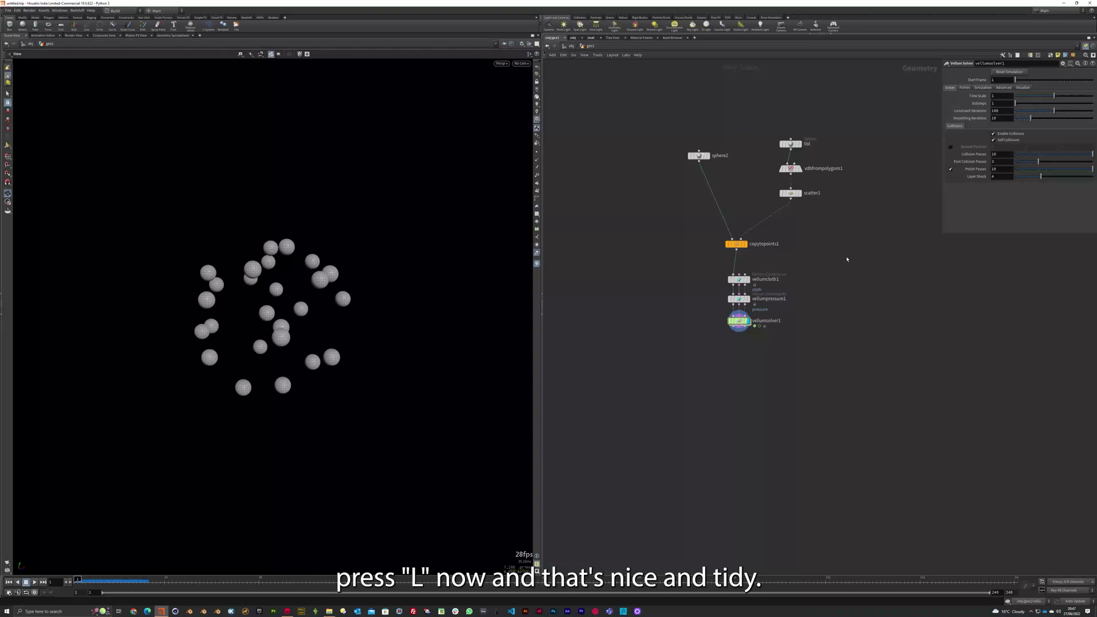
Lay out the nodes and set vellumsolver1's Gravity Y to 0 in its Forces settings.
key(l)
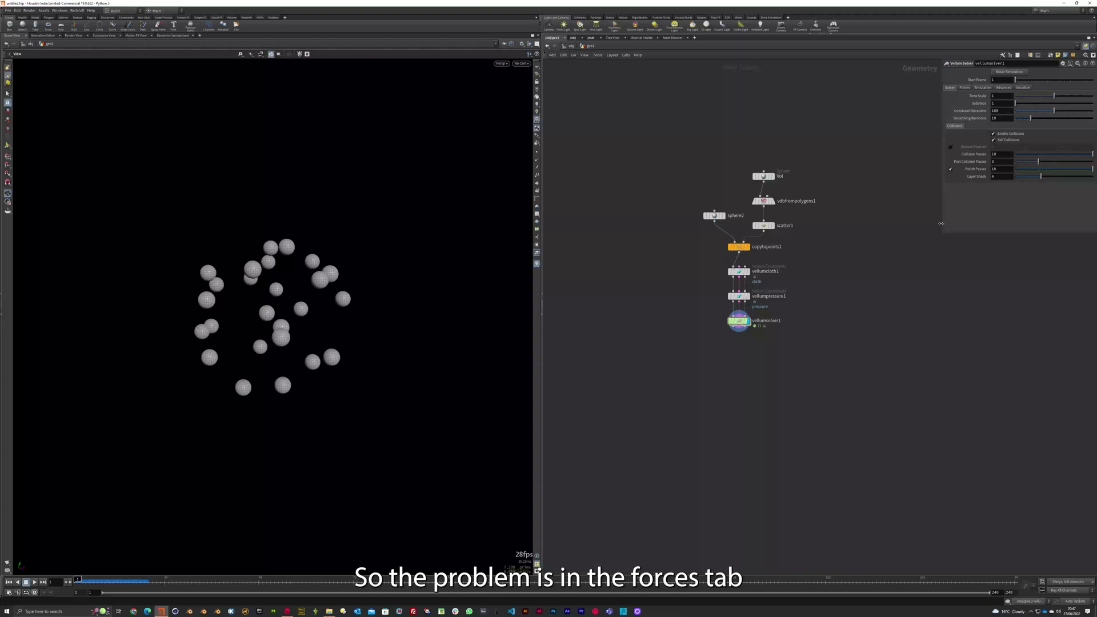
click(965, 88)
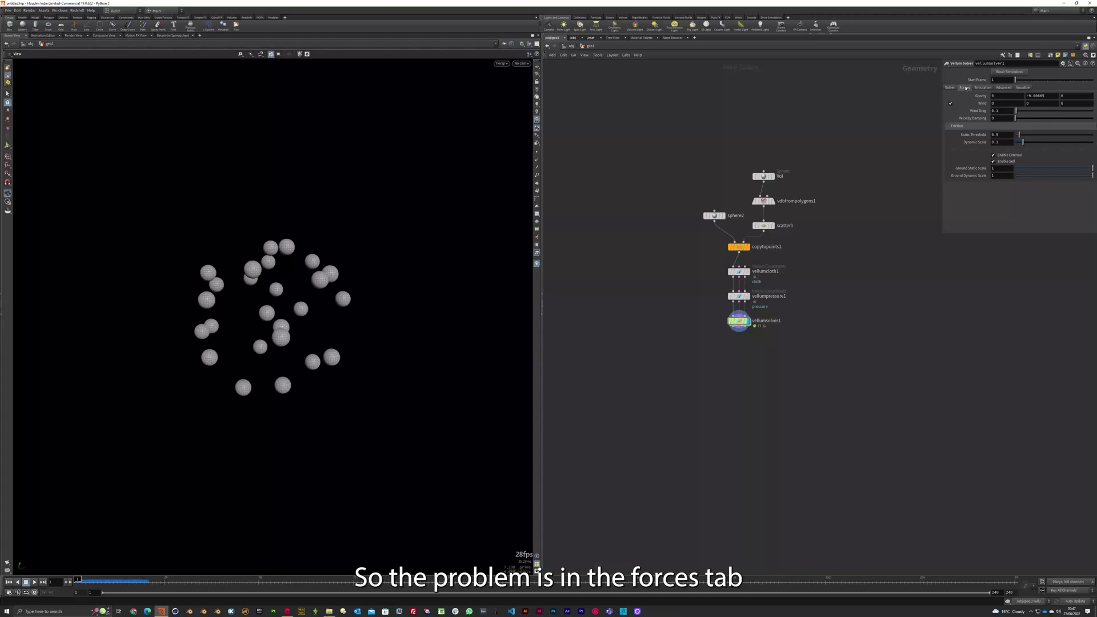
double_click(1042, 96)
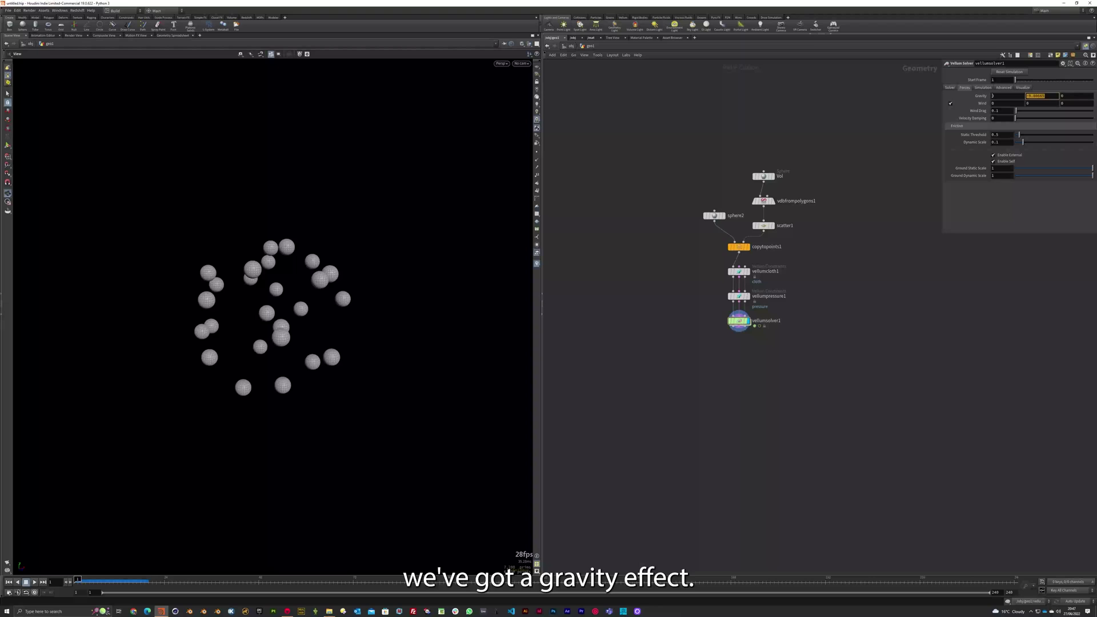
text(0)
key(Return)
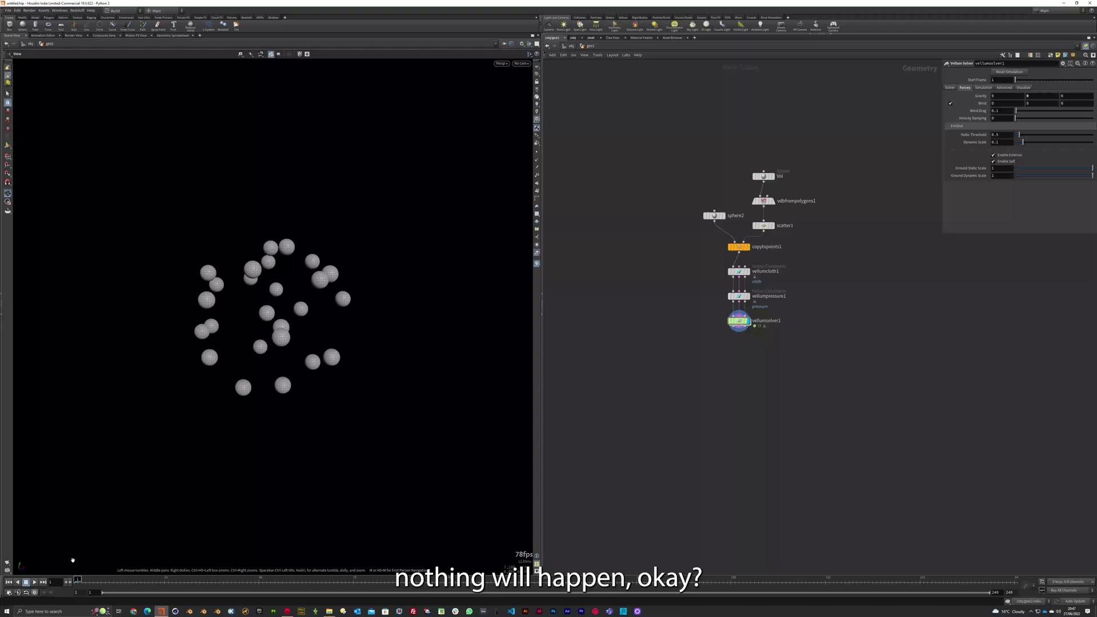
Play the simulation to confirm the spheres stay motionless, then reset to frame 1.
click(34, 583)
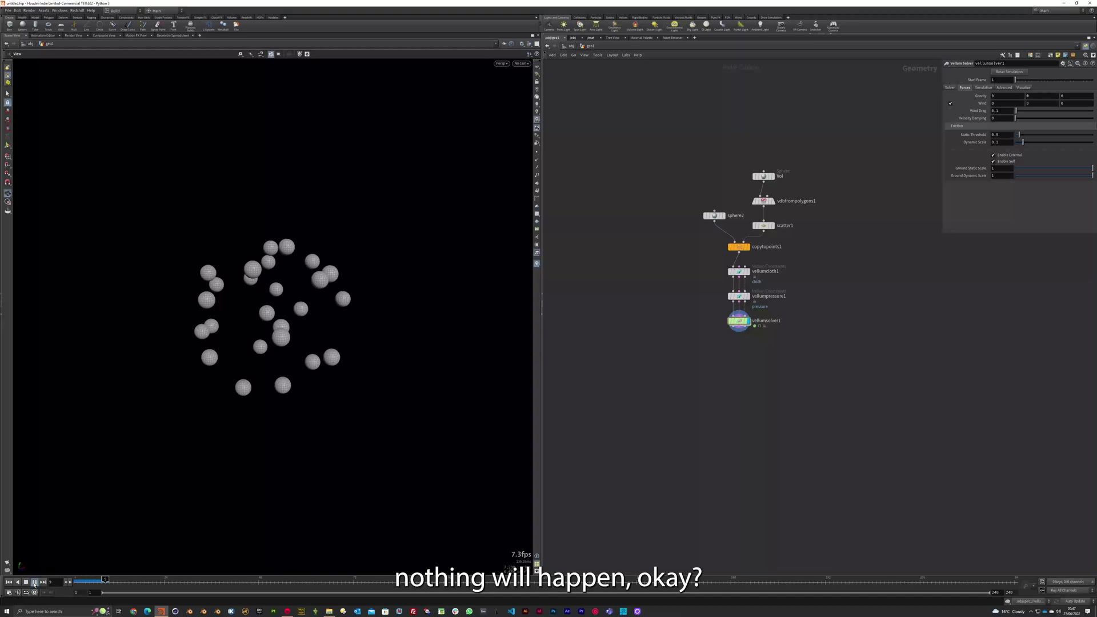
click(9, 582)
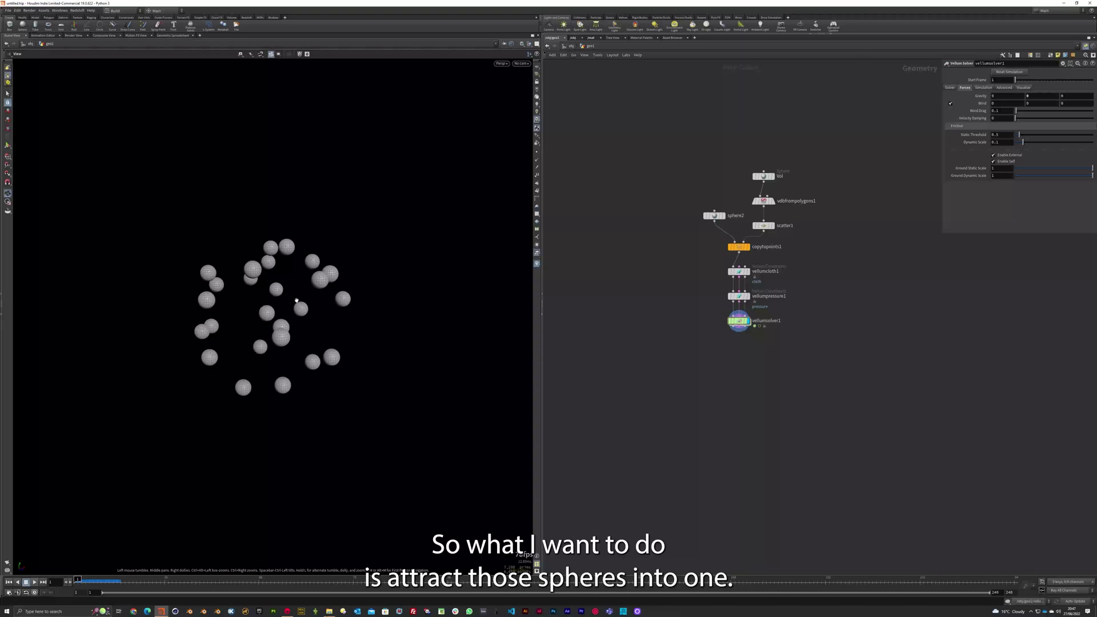
mouse_move(741, 322)
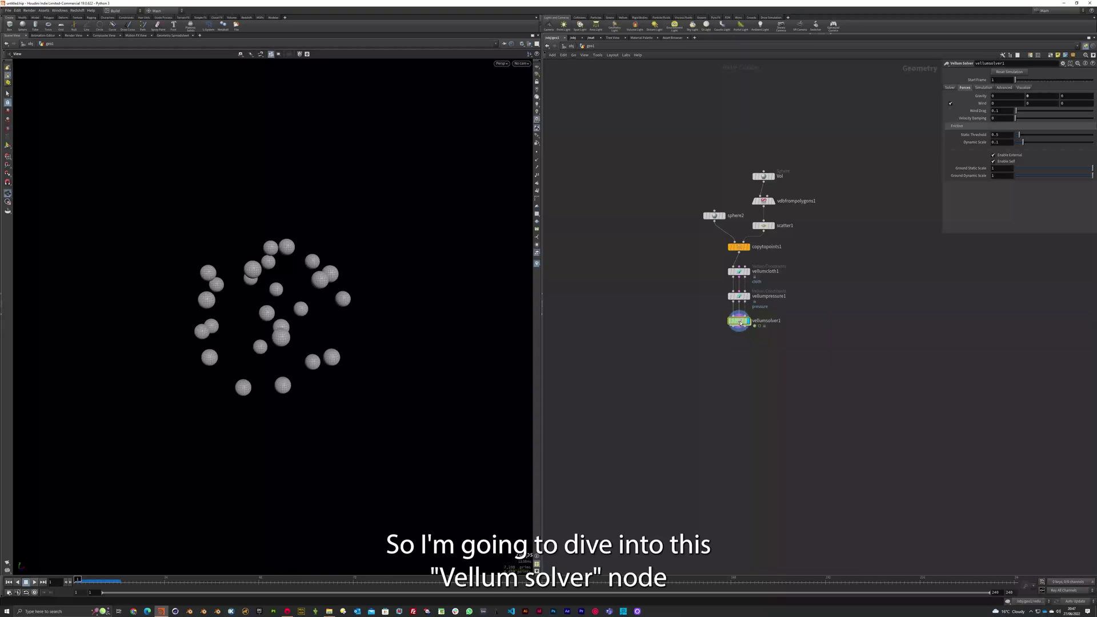
Inside vellumsolver1, wire a new popattract1 node into FORCE, then return to geo1.
double_click(739, 322)
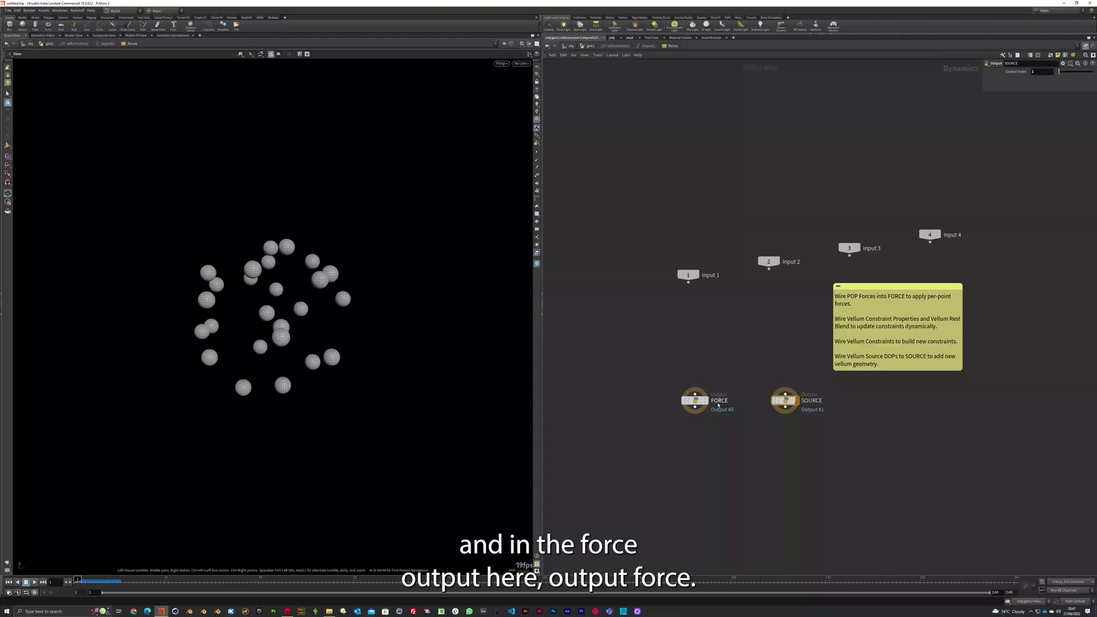
drag(641, 374, 736, 435)
drag(695, 394, 692, 351)
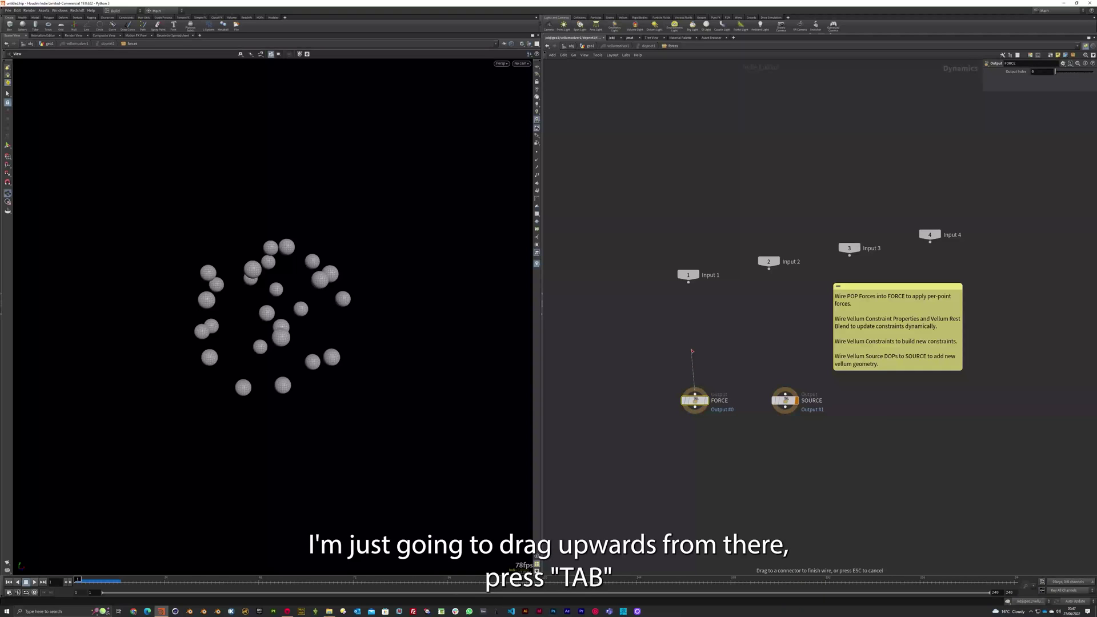
key(Tab)
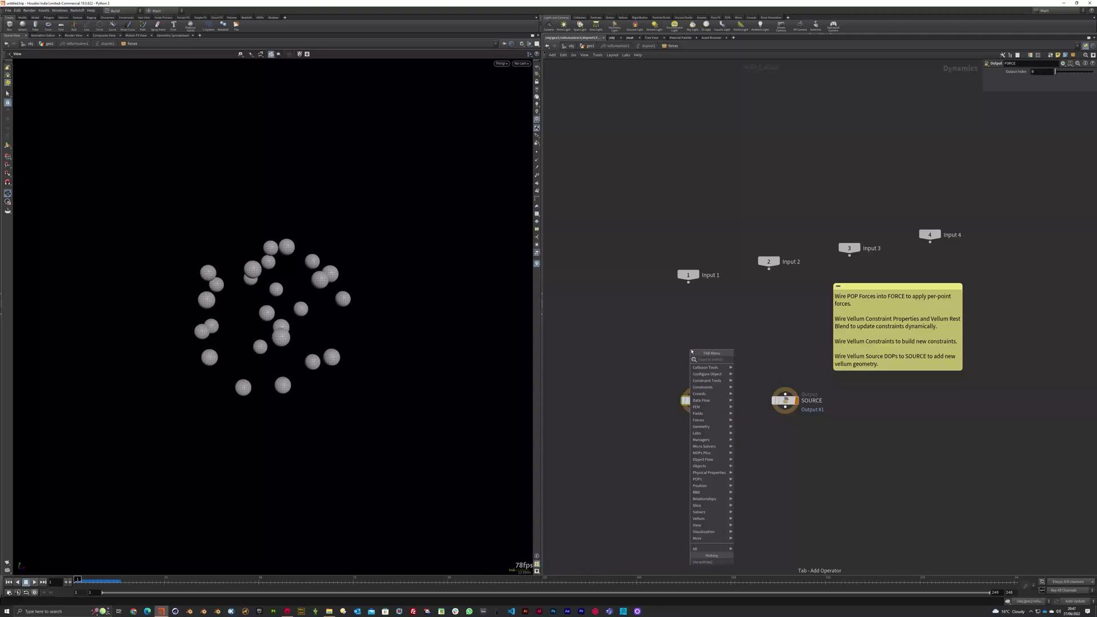
text(p)
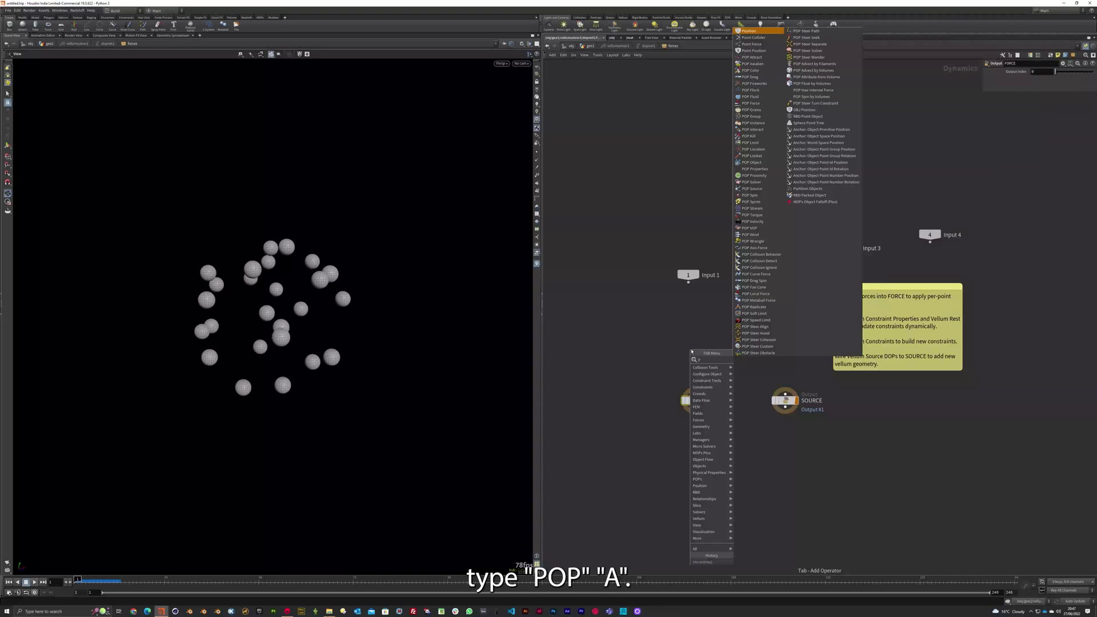
text(opa)
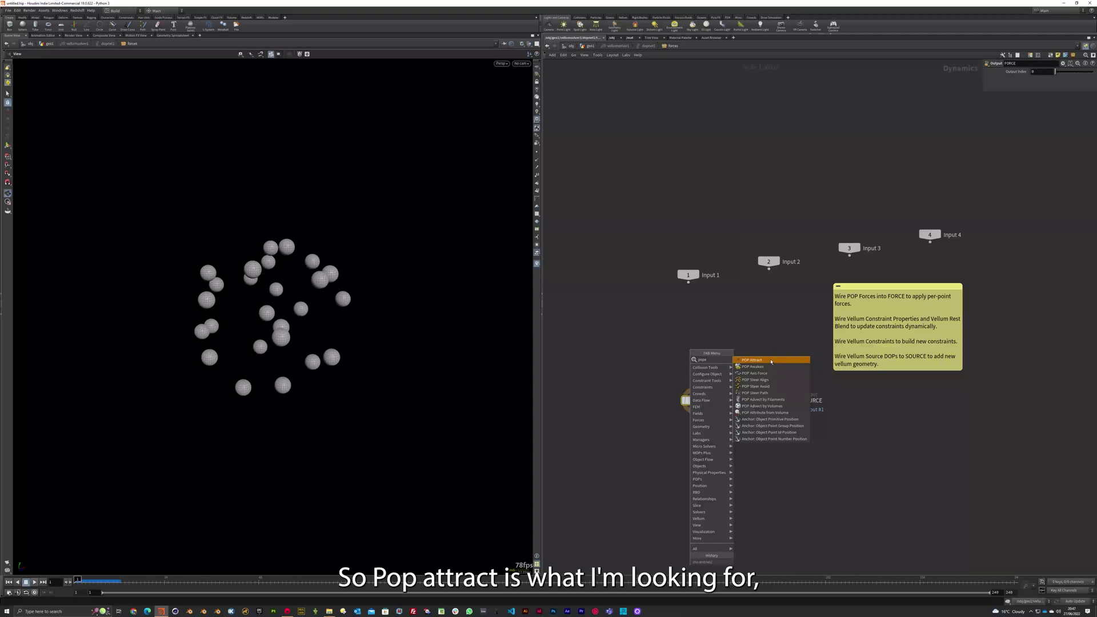
click(750, 362)
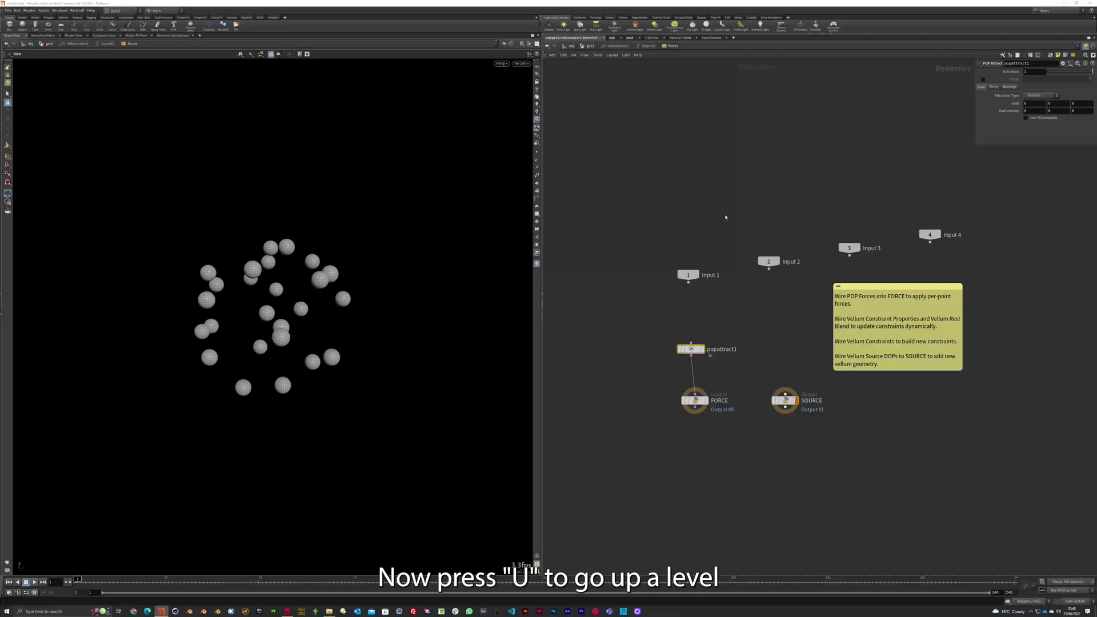
key(u)
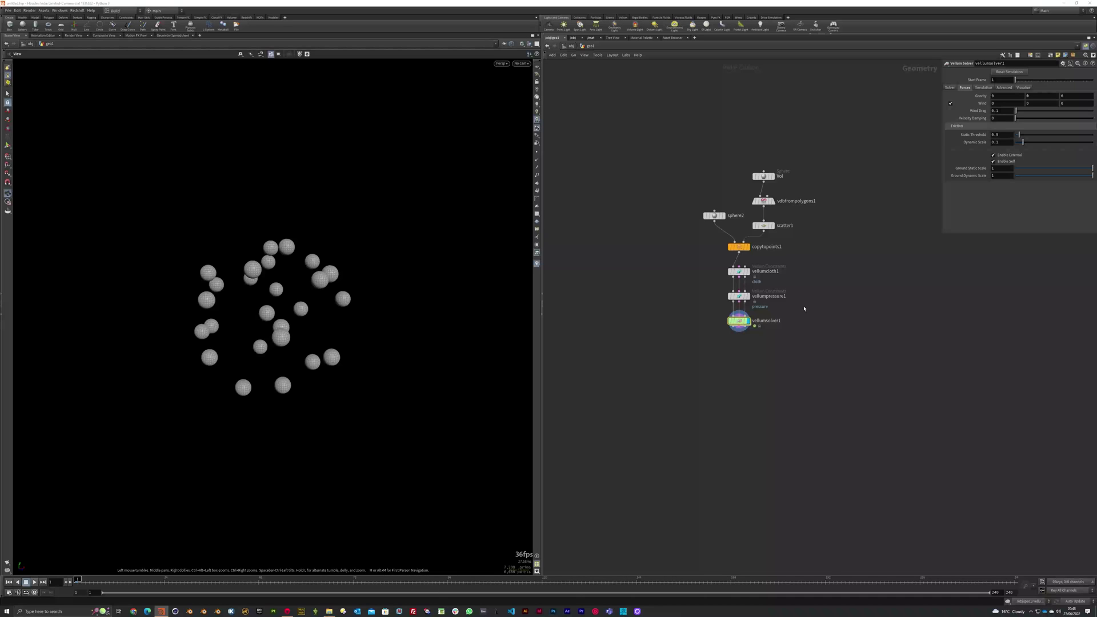
Check popattract1 inside the solver, then play to watch the spheres cluster together.
double_click(739, 321)
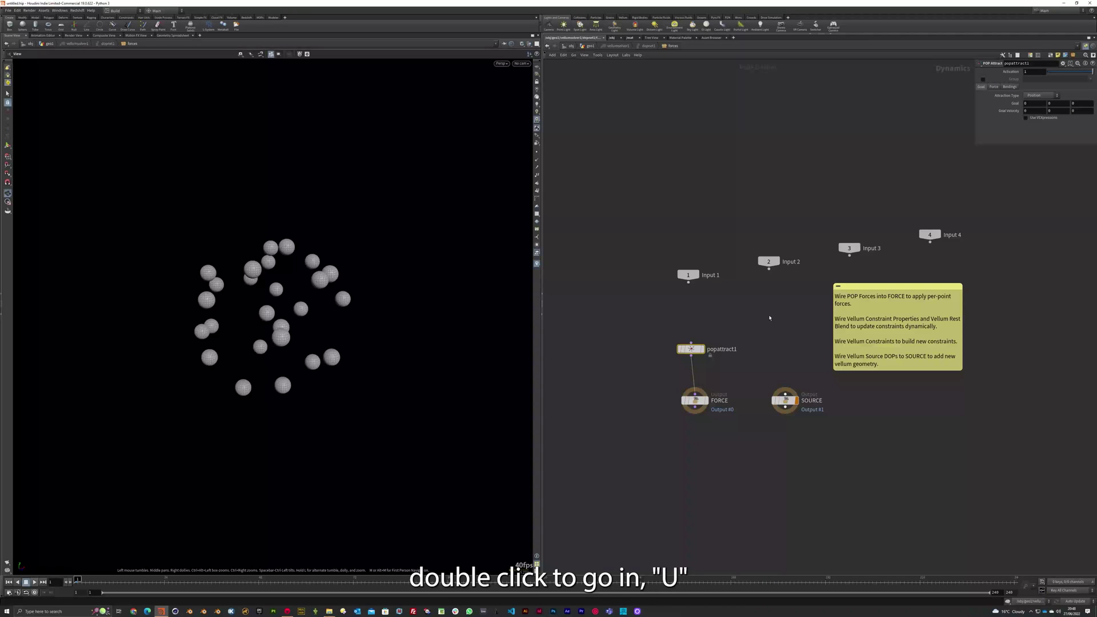
key(u)
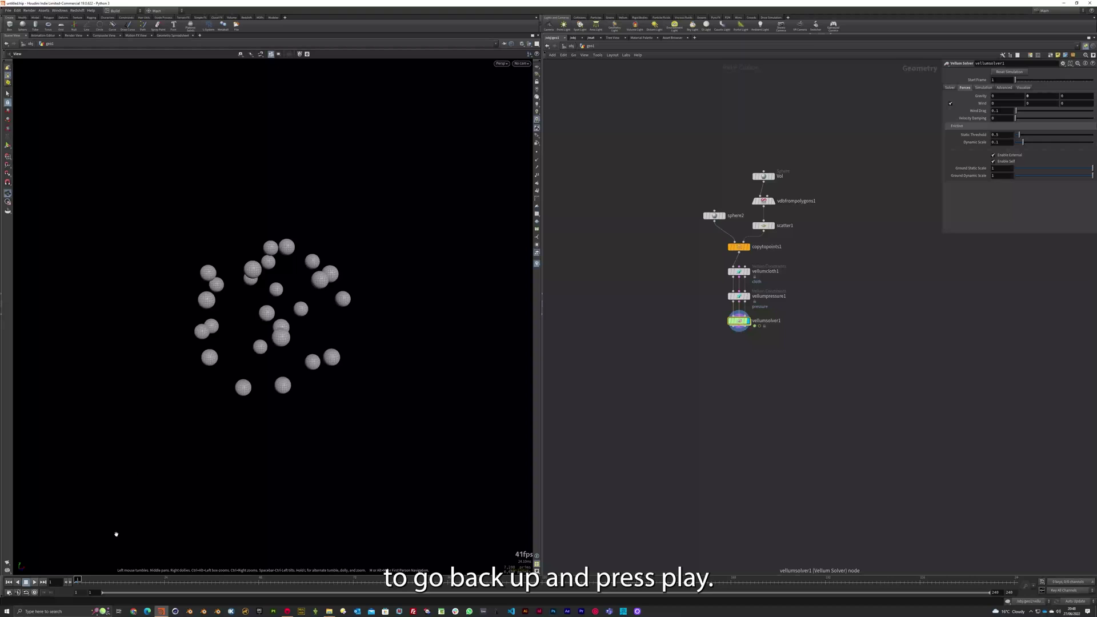
click(34, 582)
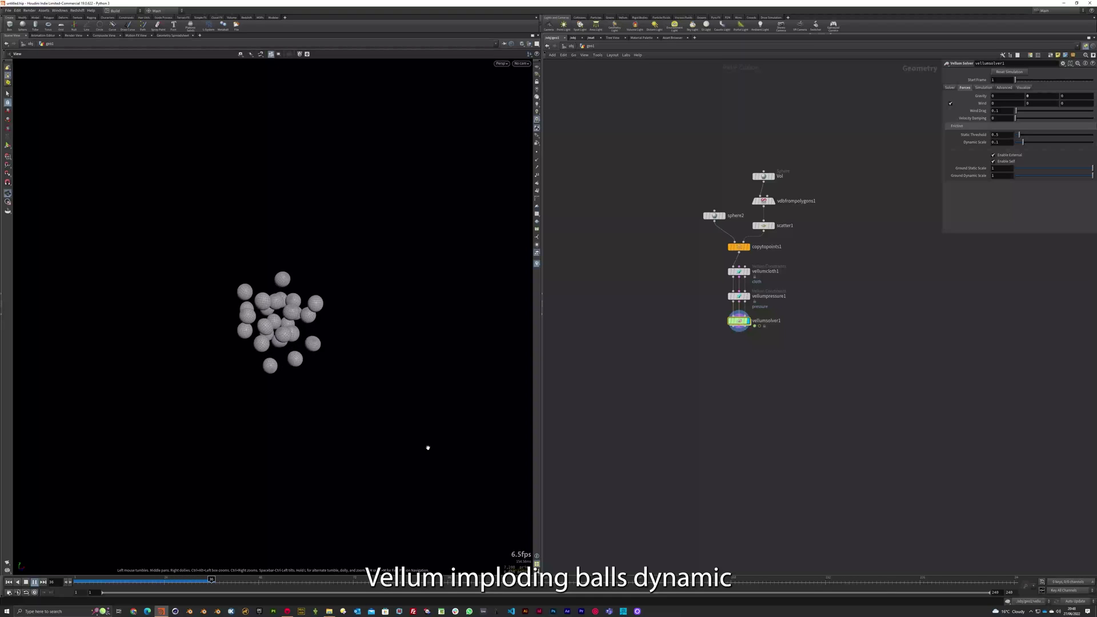
key(Escape)
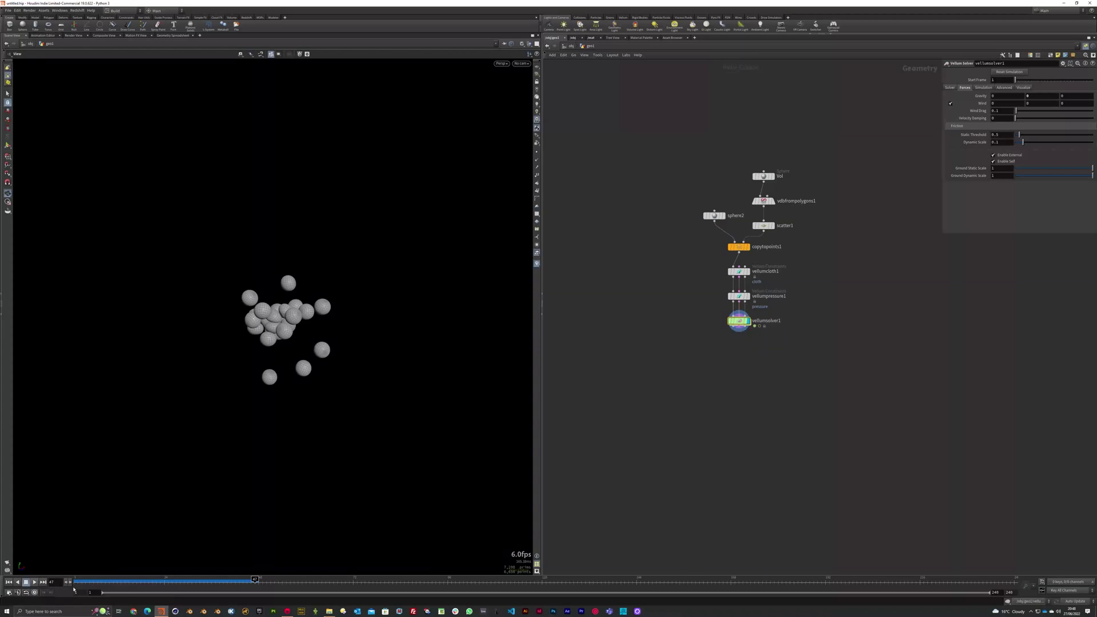
Set the end frame to 100 and replay the simulation to cache its frames.
double_click(1010, 592)
text(10)
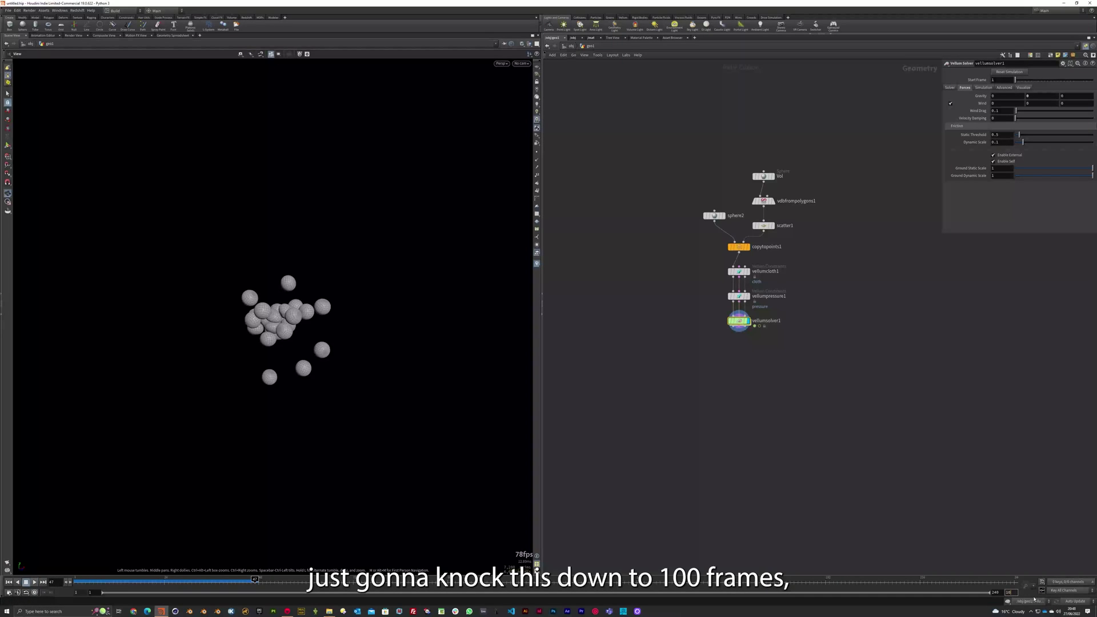
text(0)
key(Return)
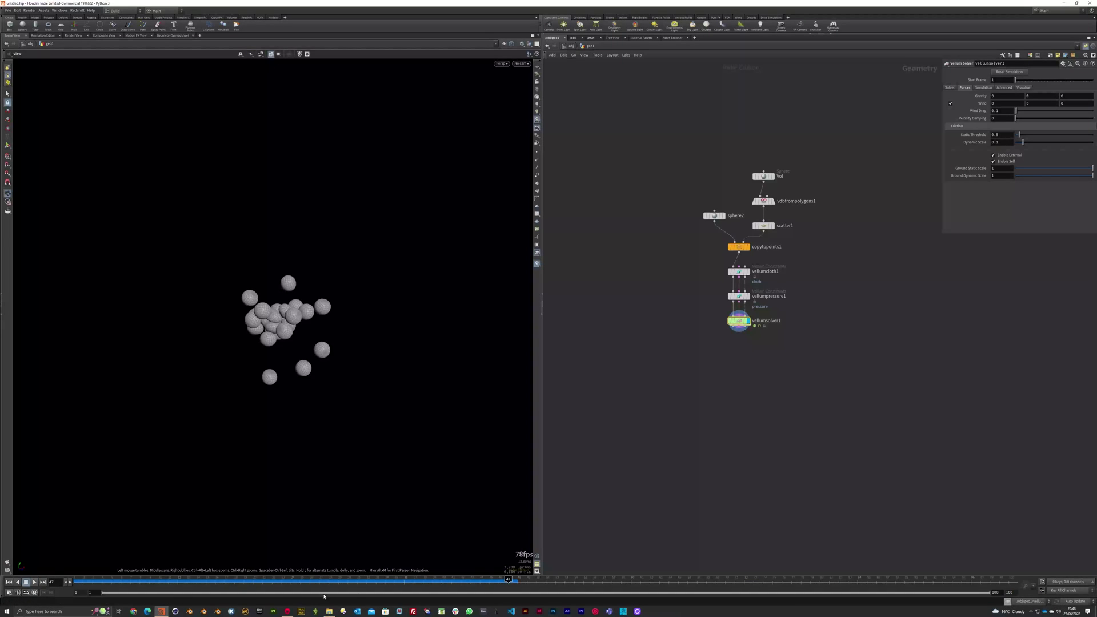
click(34, 584)
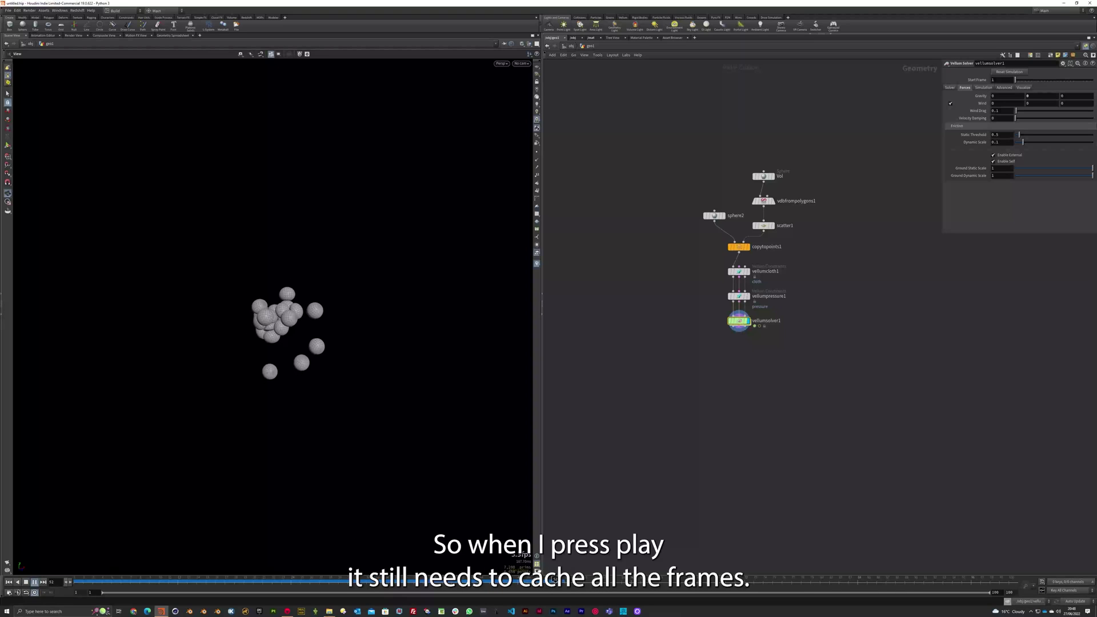